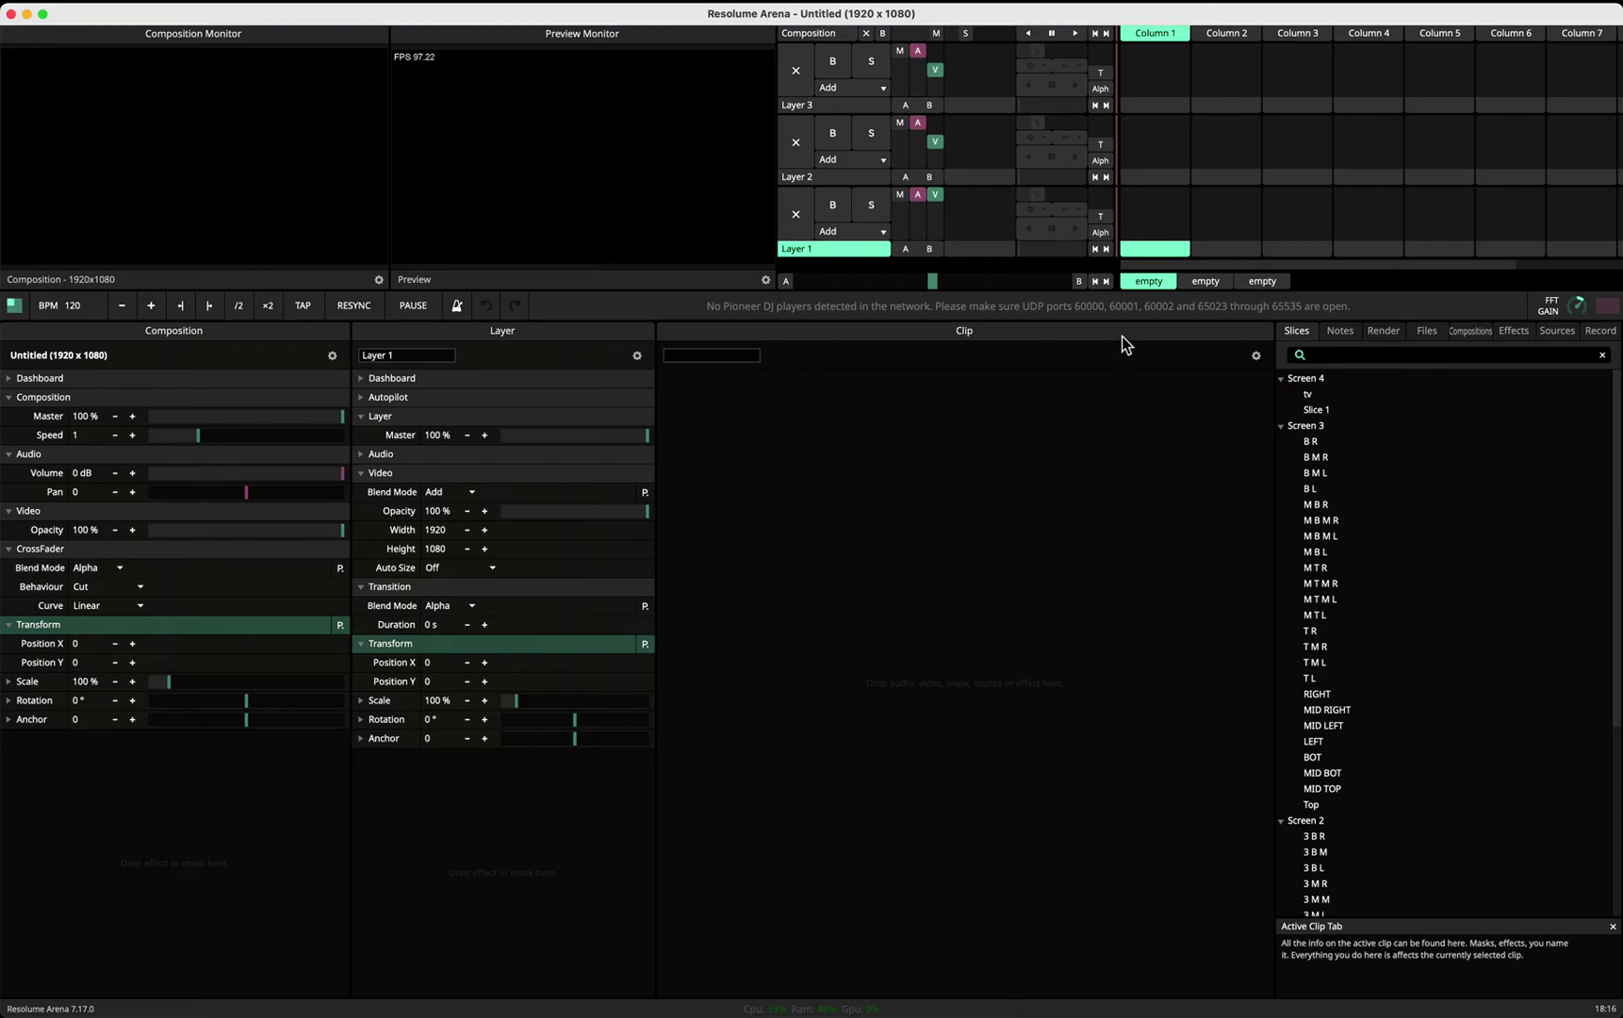
Import all eight .mov clips from the 'New Dancing stuff' Finder folder into Layer 1 as a new deck.
key(super+Tab)
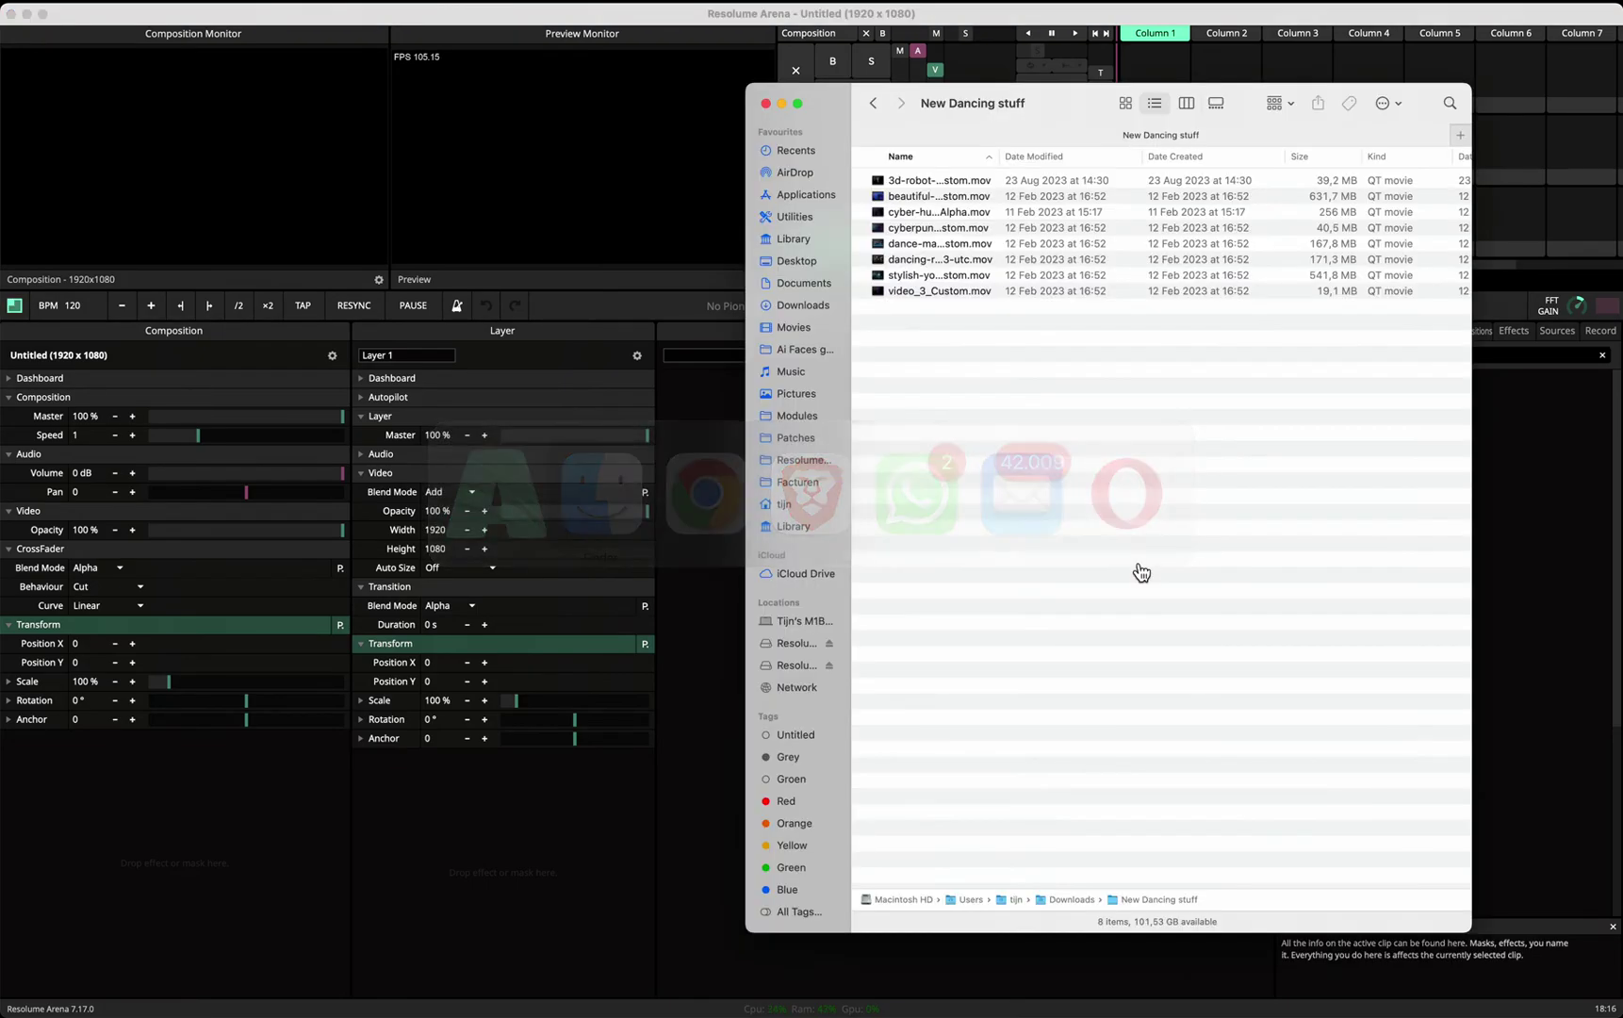
drag(906, 338, 1514, 215)
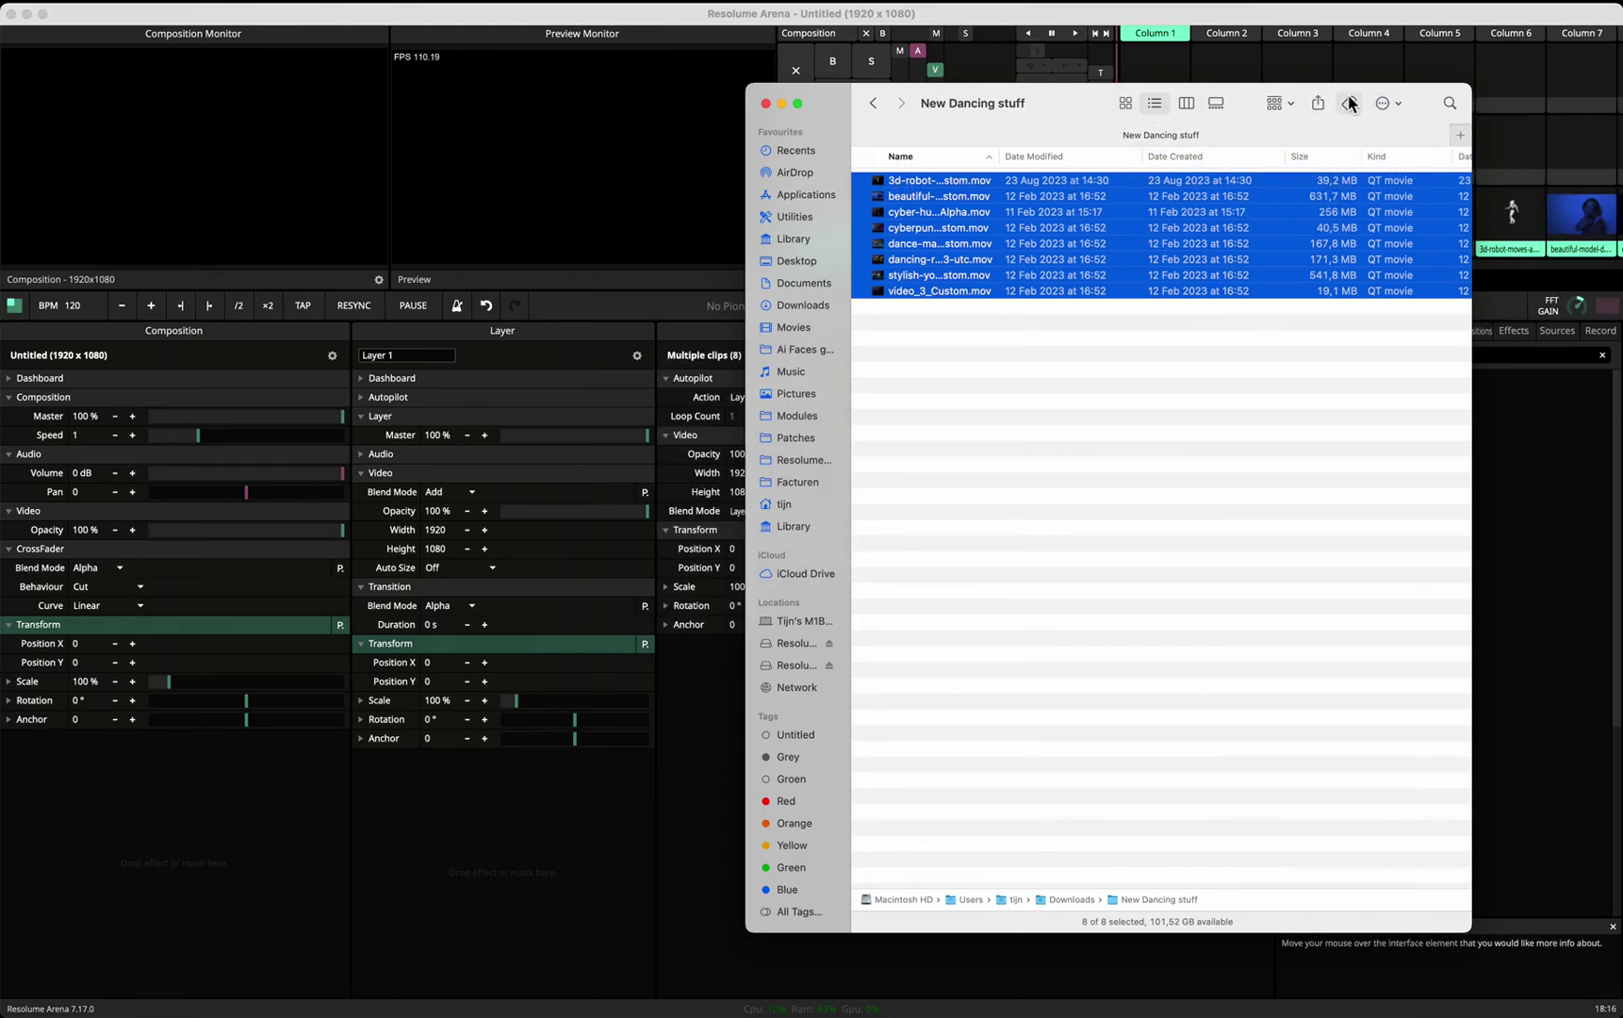
drag(1074, 98, 613, 386)
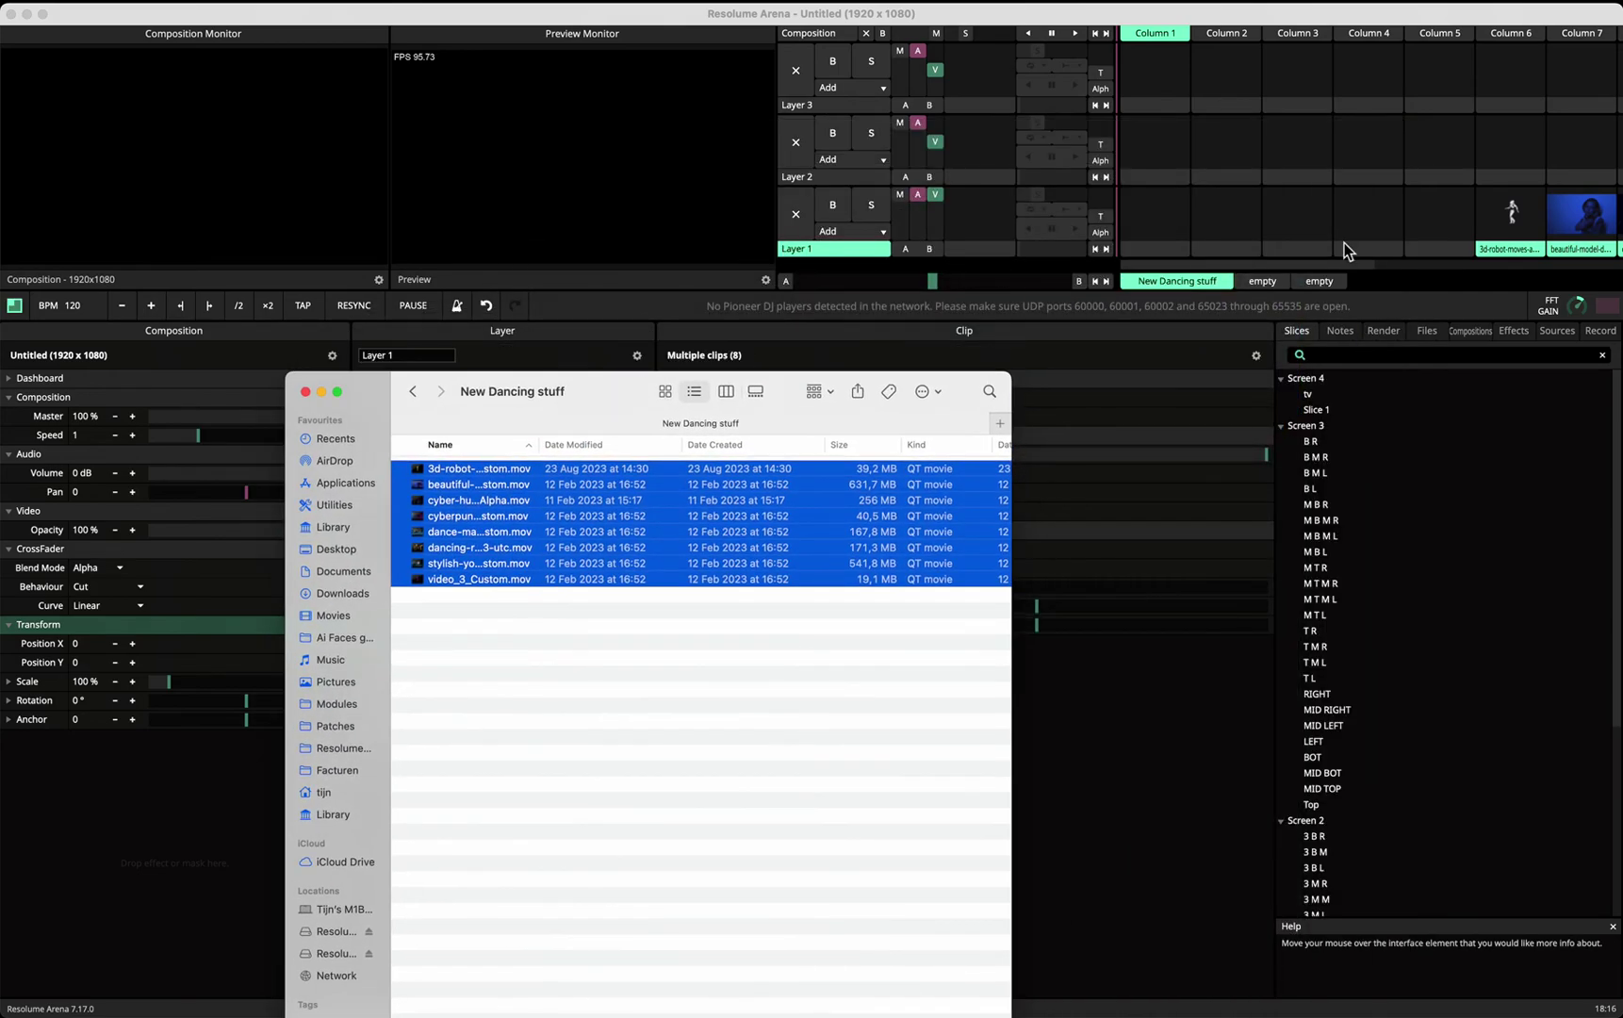
Start a new Advanced Output preset with Screen 1 kept on Virtual Output at 1920 × 1080.
click(888, 7)
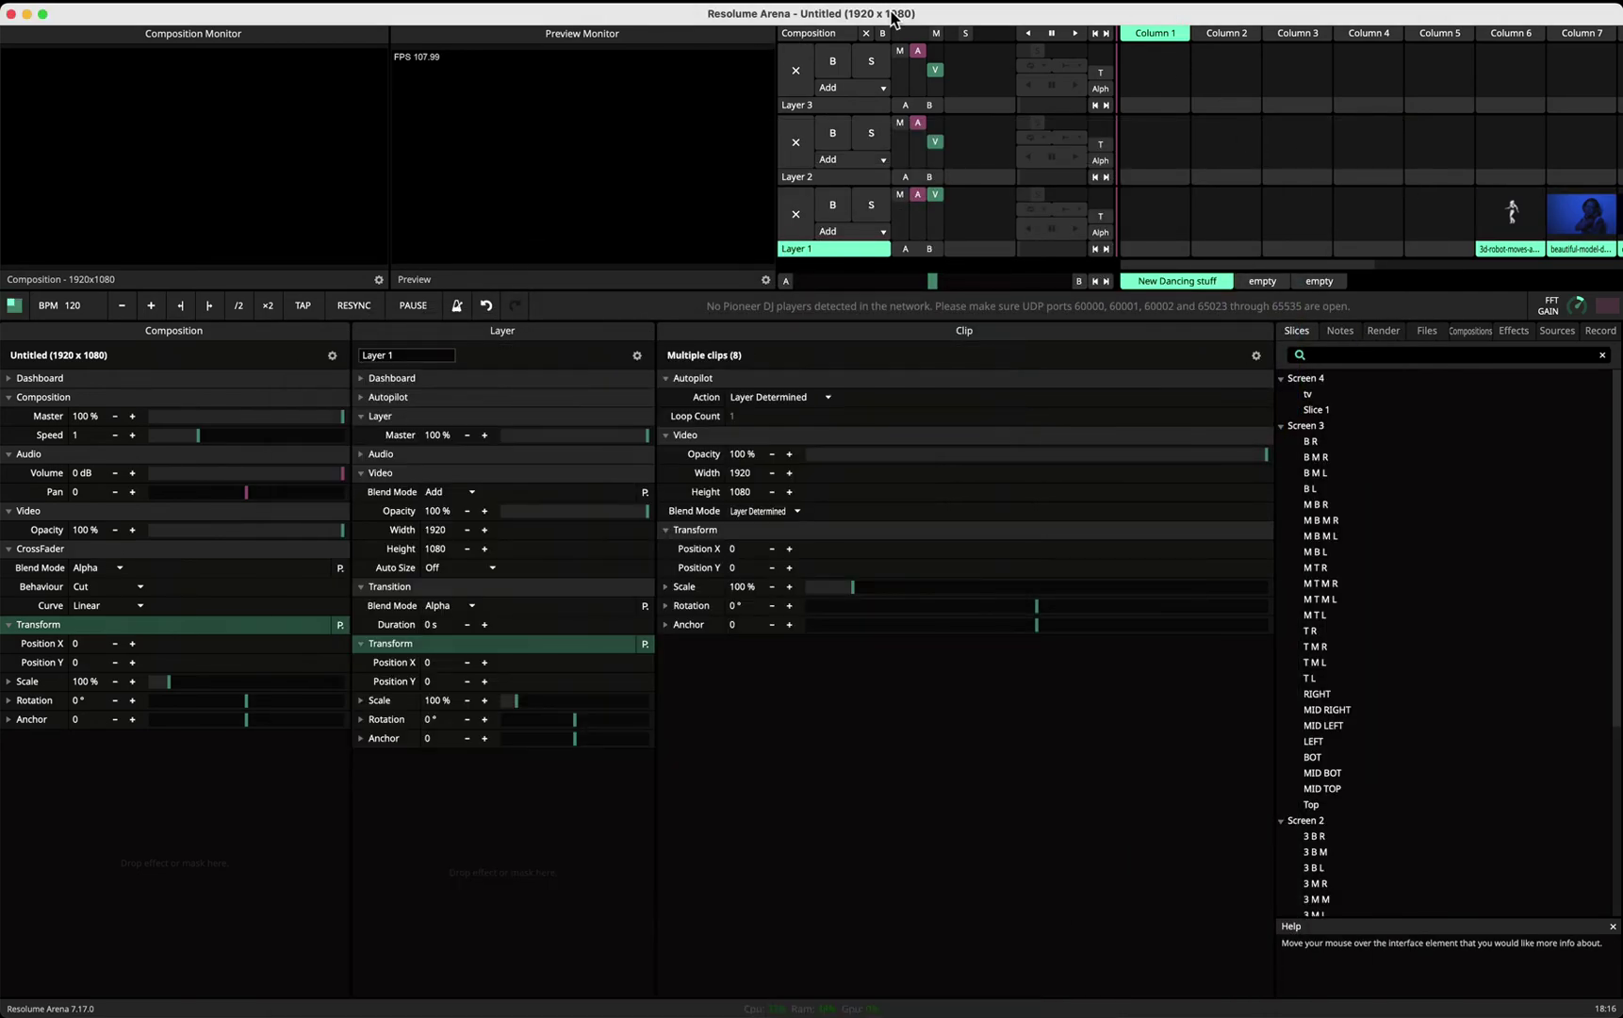
click(377, 2)
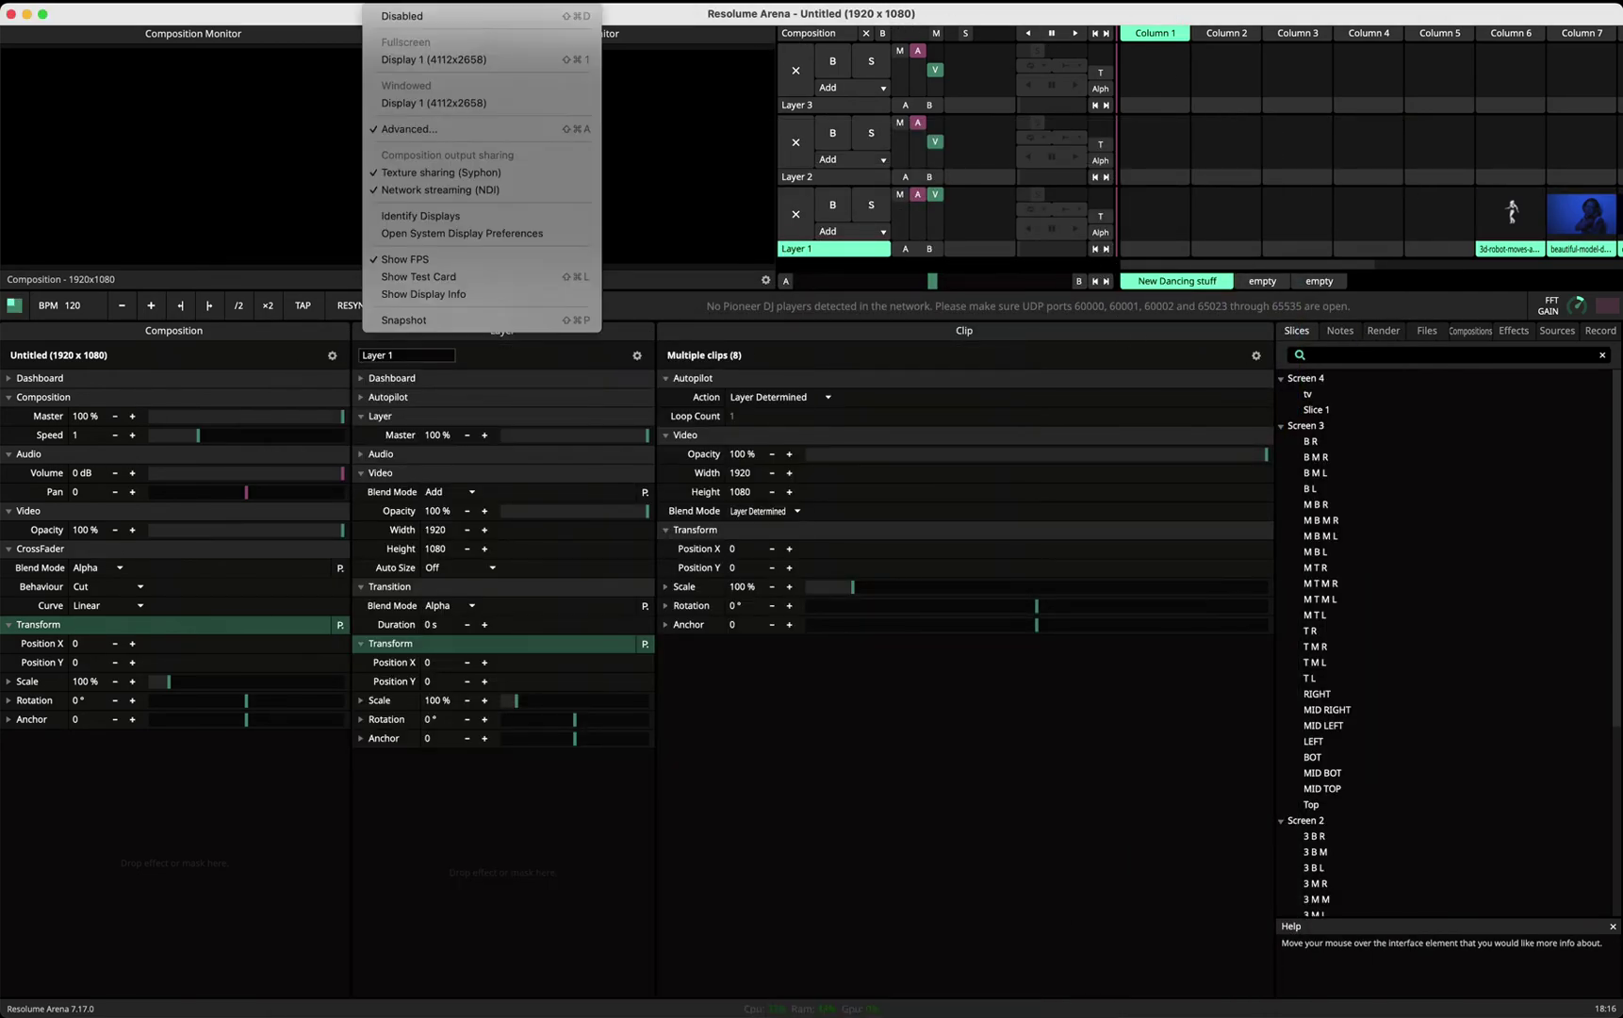
click(443, 133)
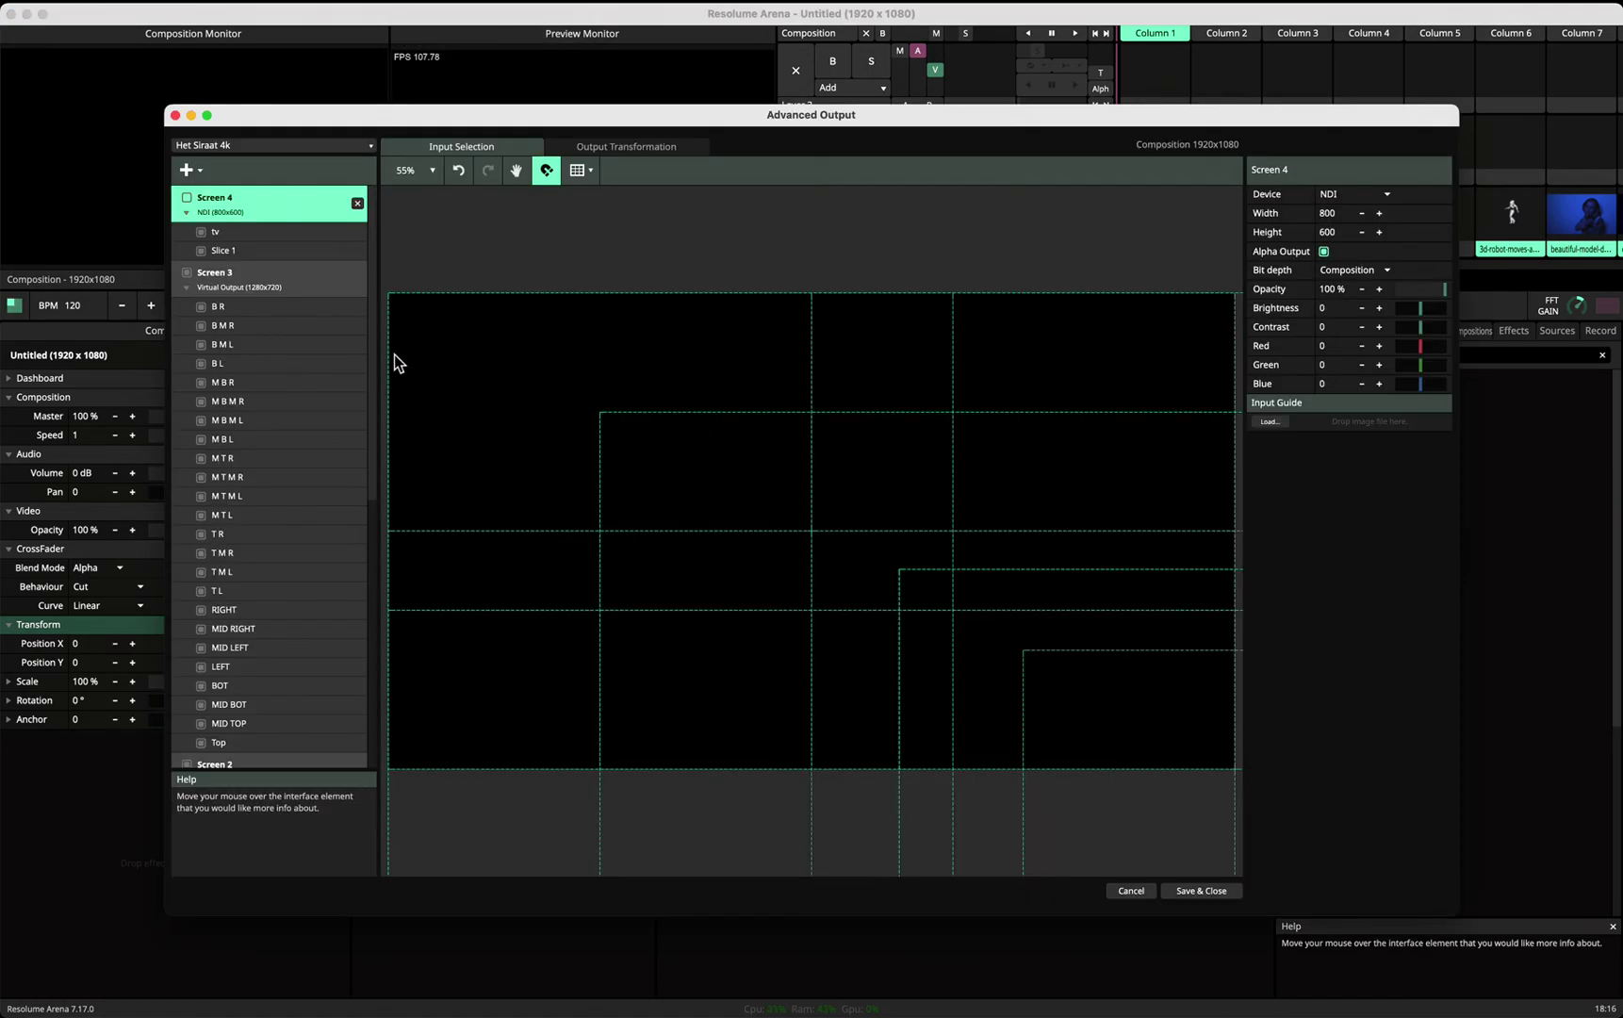
click(246, 144)
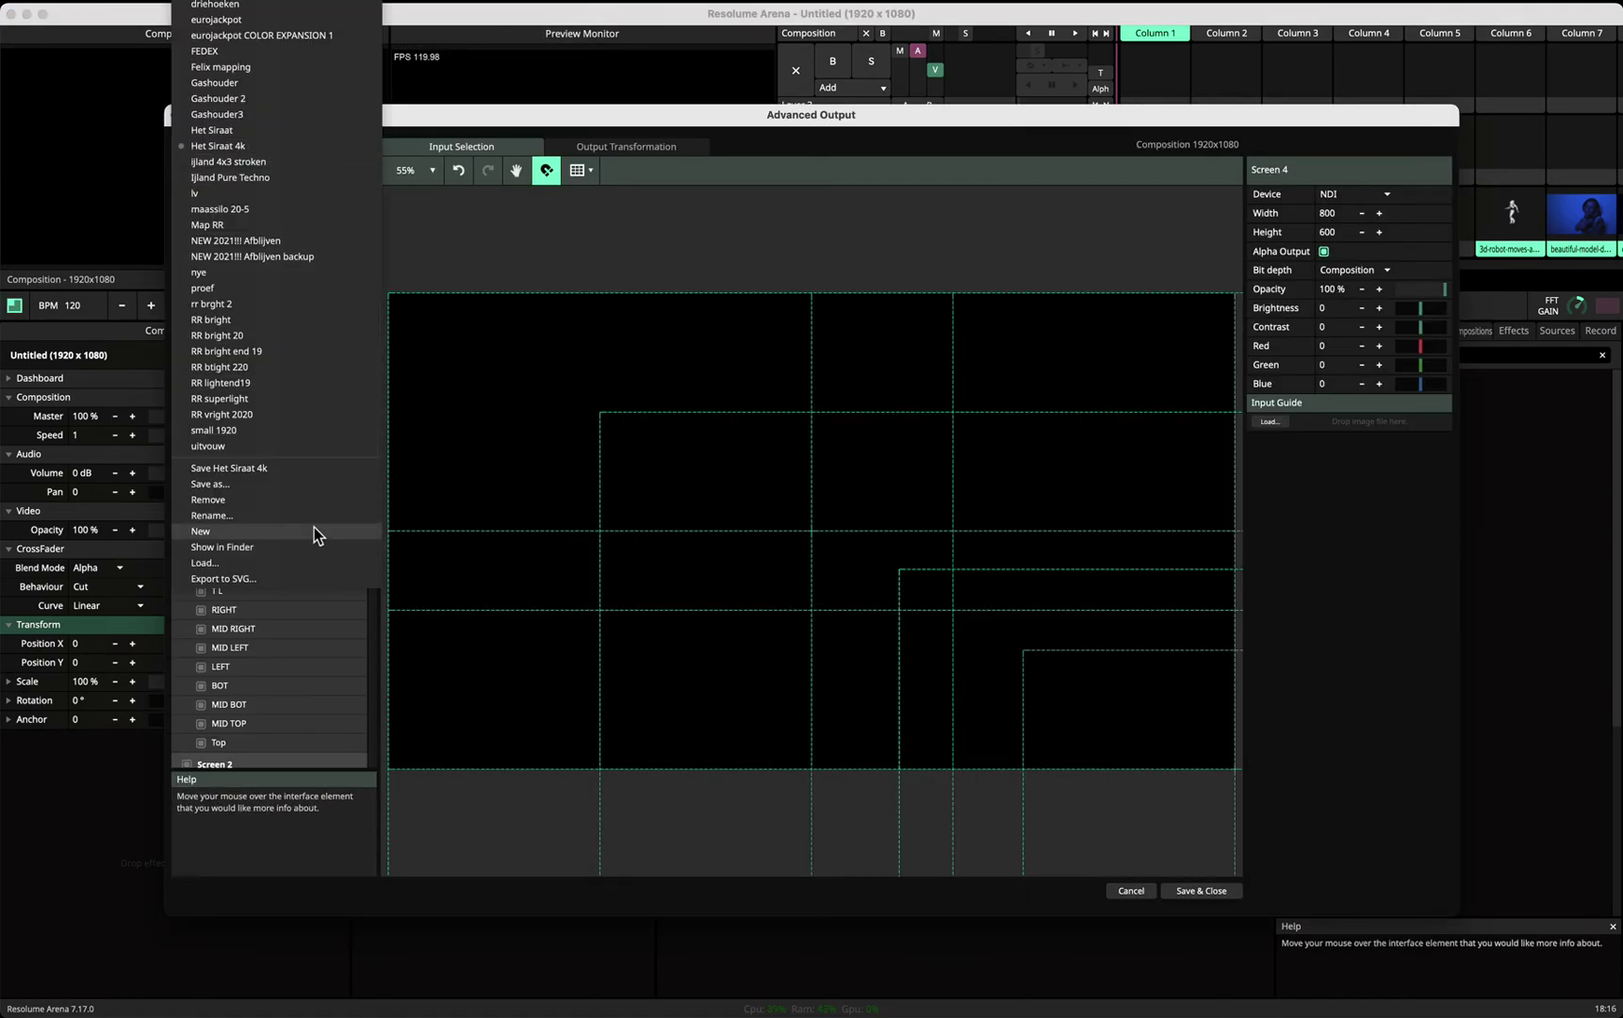
click(274, 532)
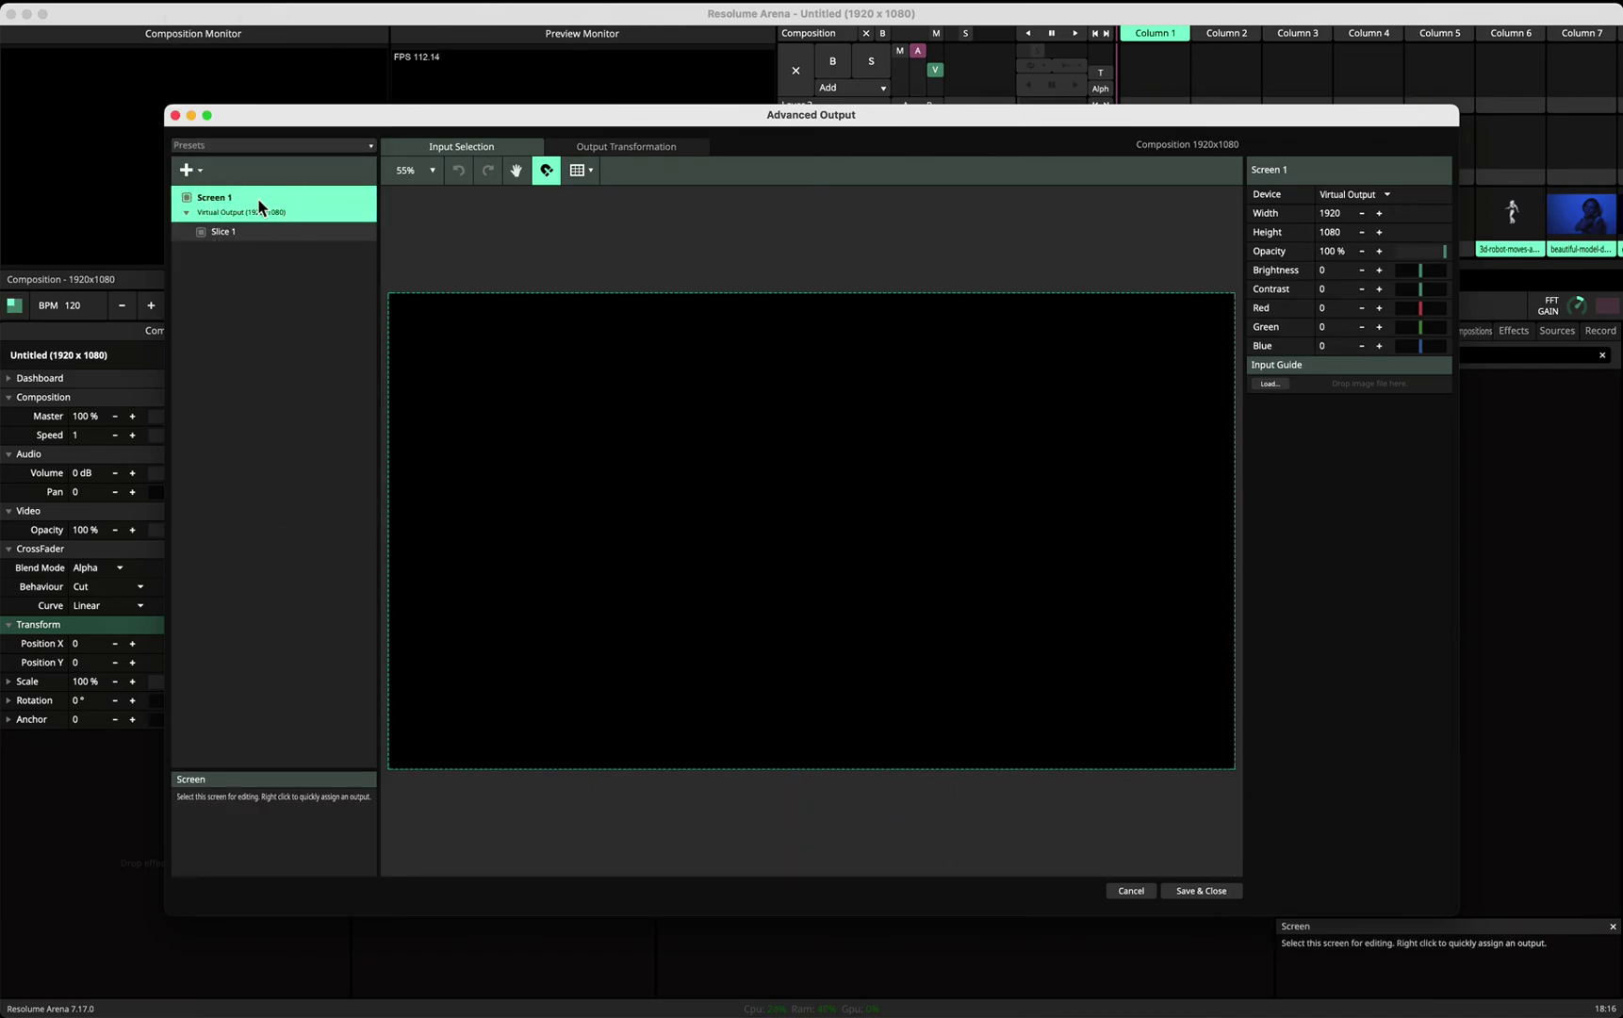
click(1360, 195)
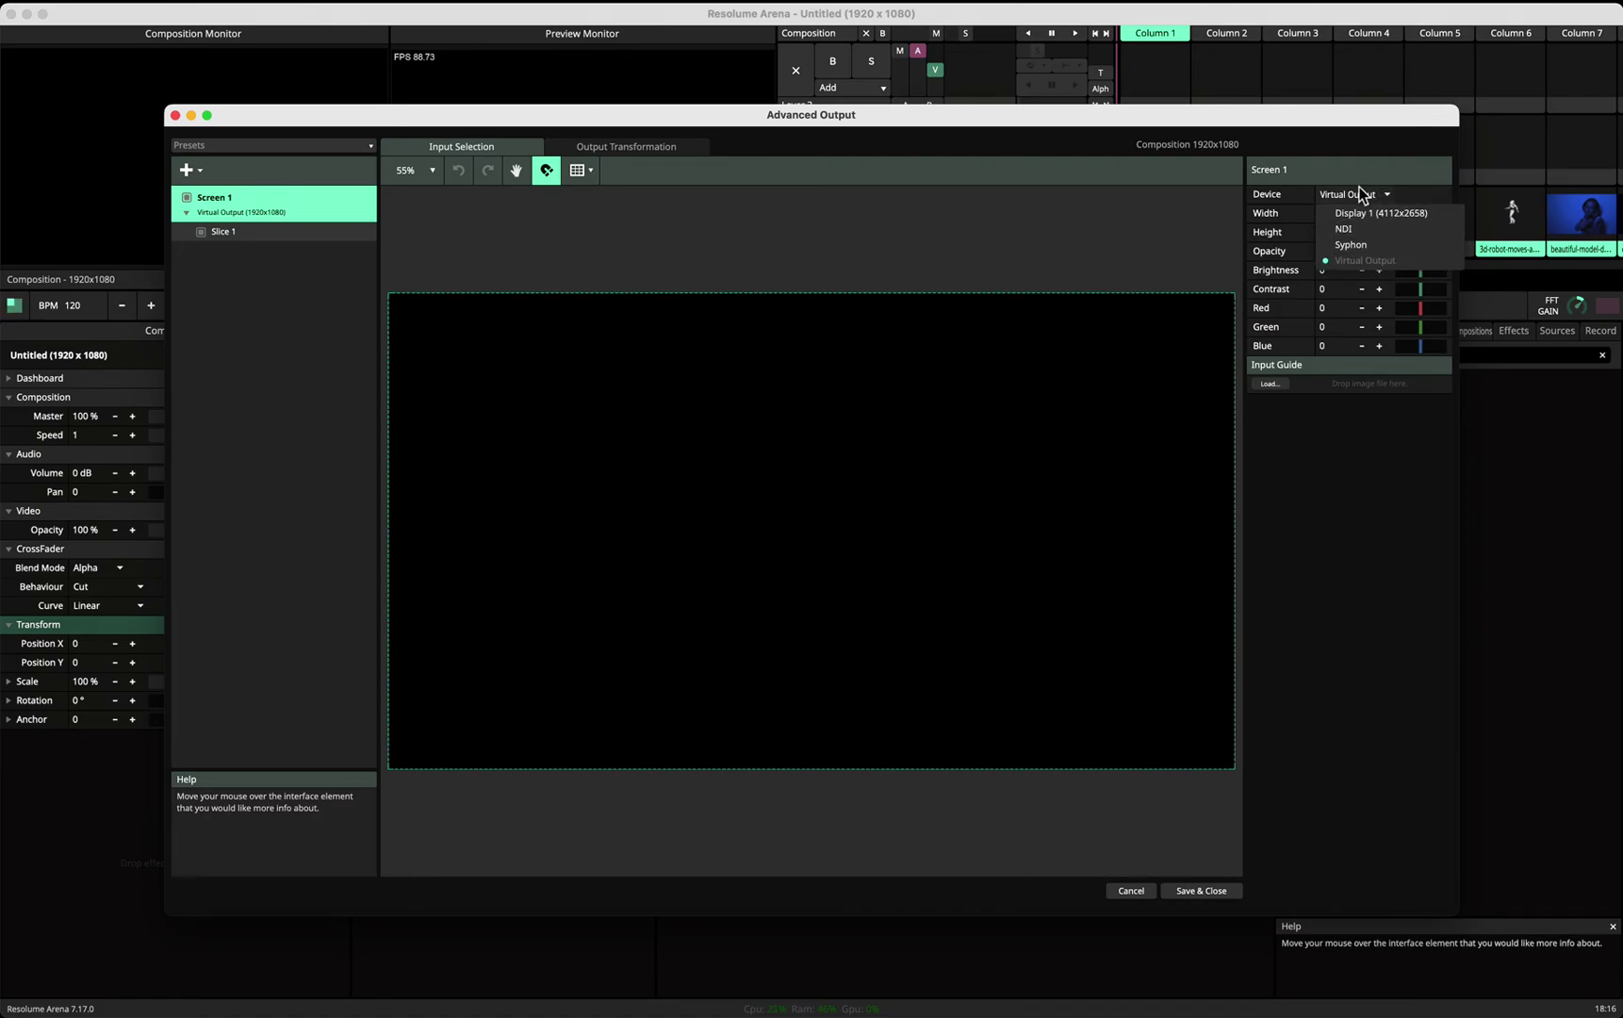
click(1303, 181)
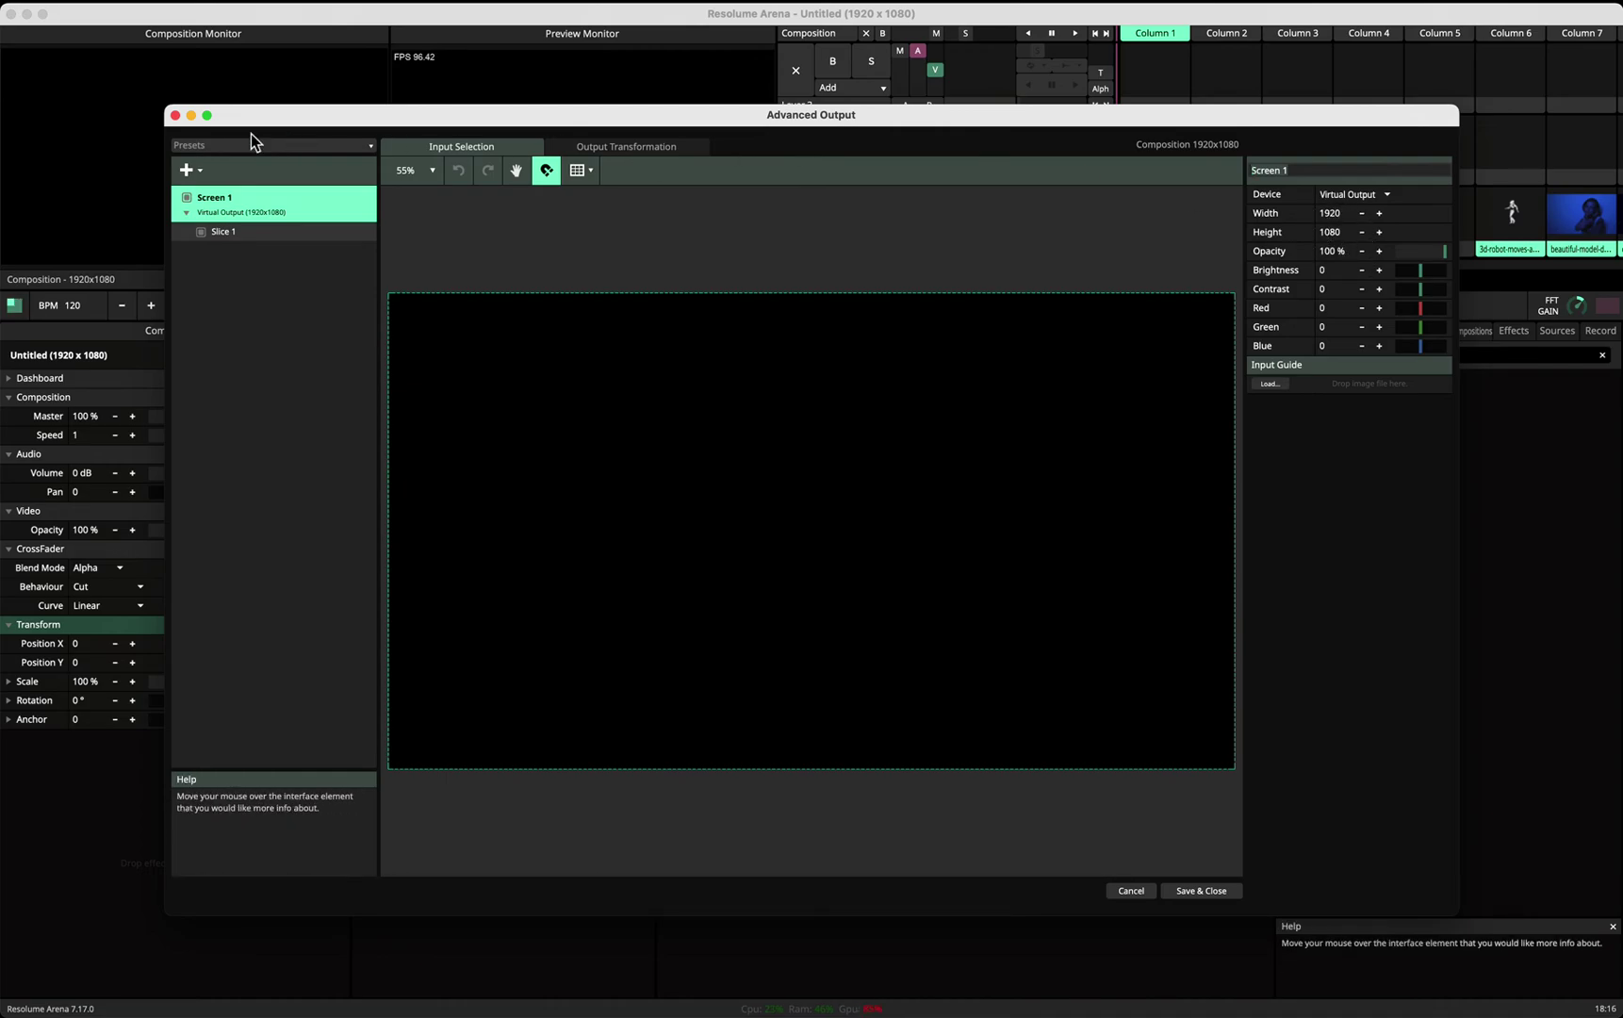
Add Screen 2 with its own Slice 1, kept on Virtual Output at 1920 × 1080.
click(189, 170)
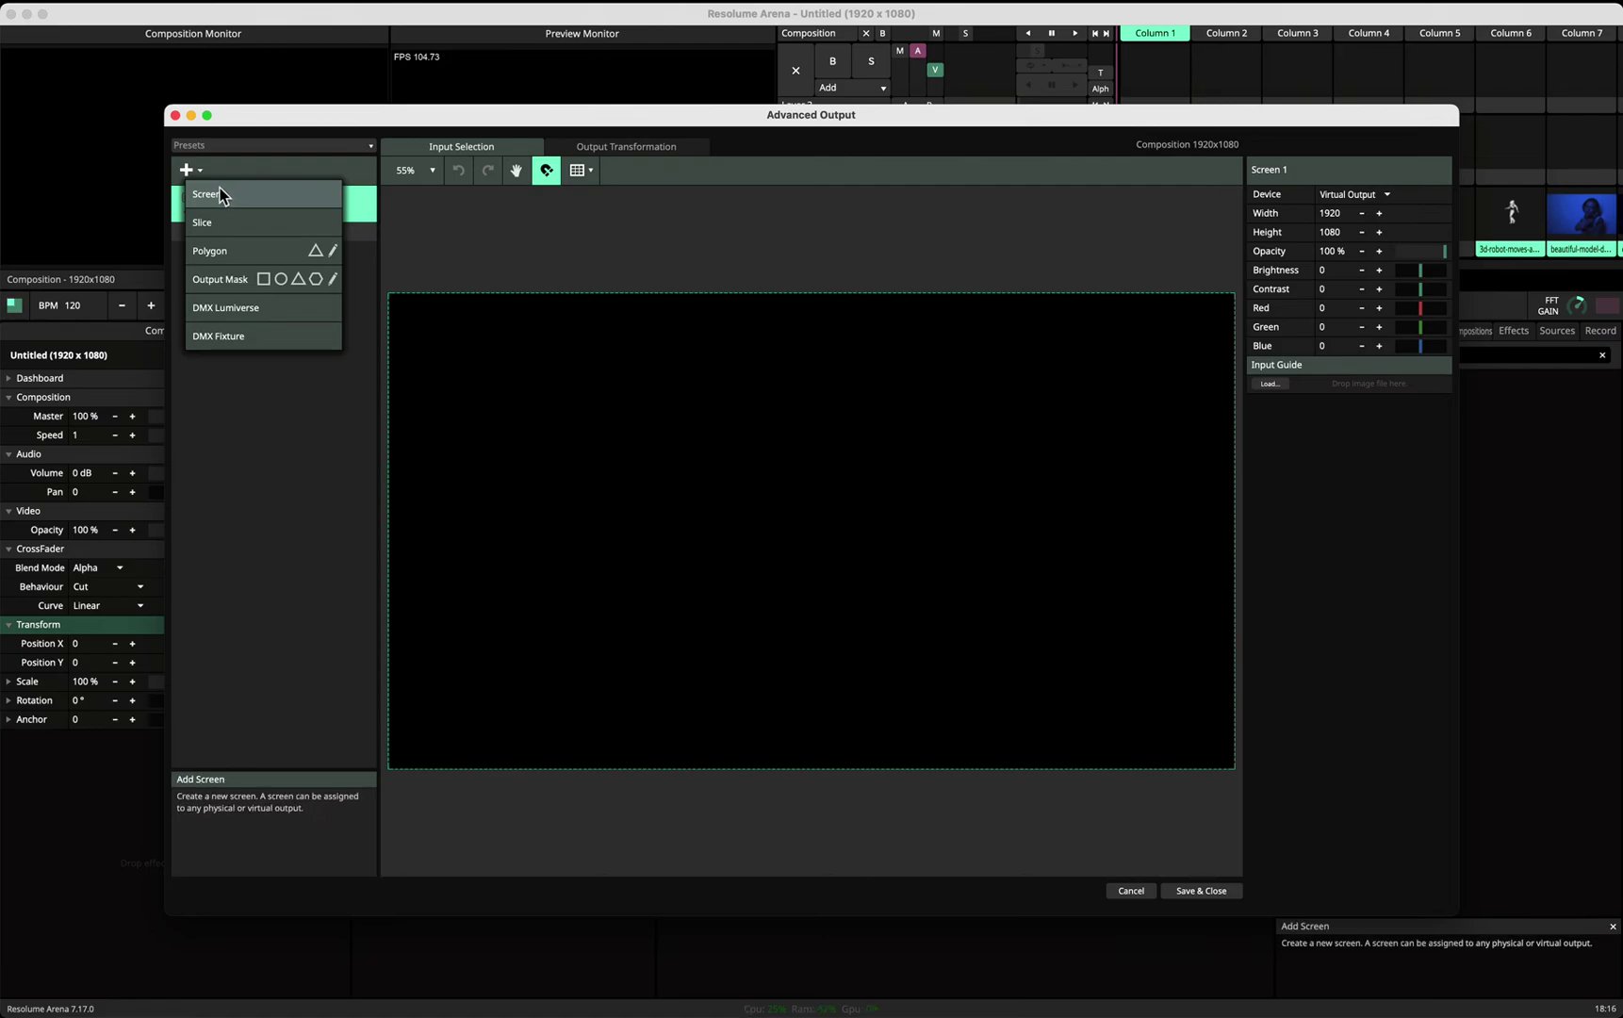
click(218, 192)
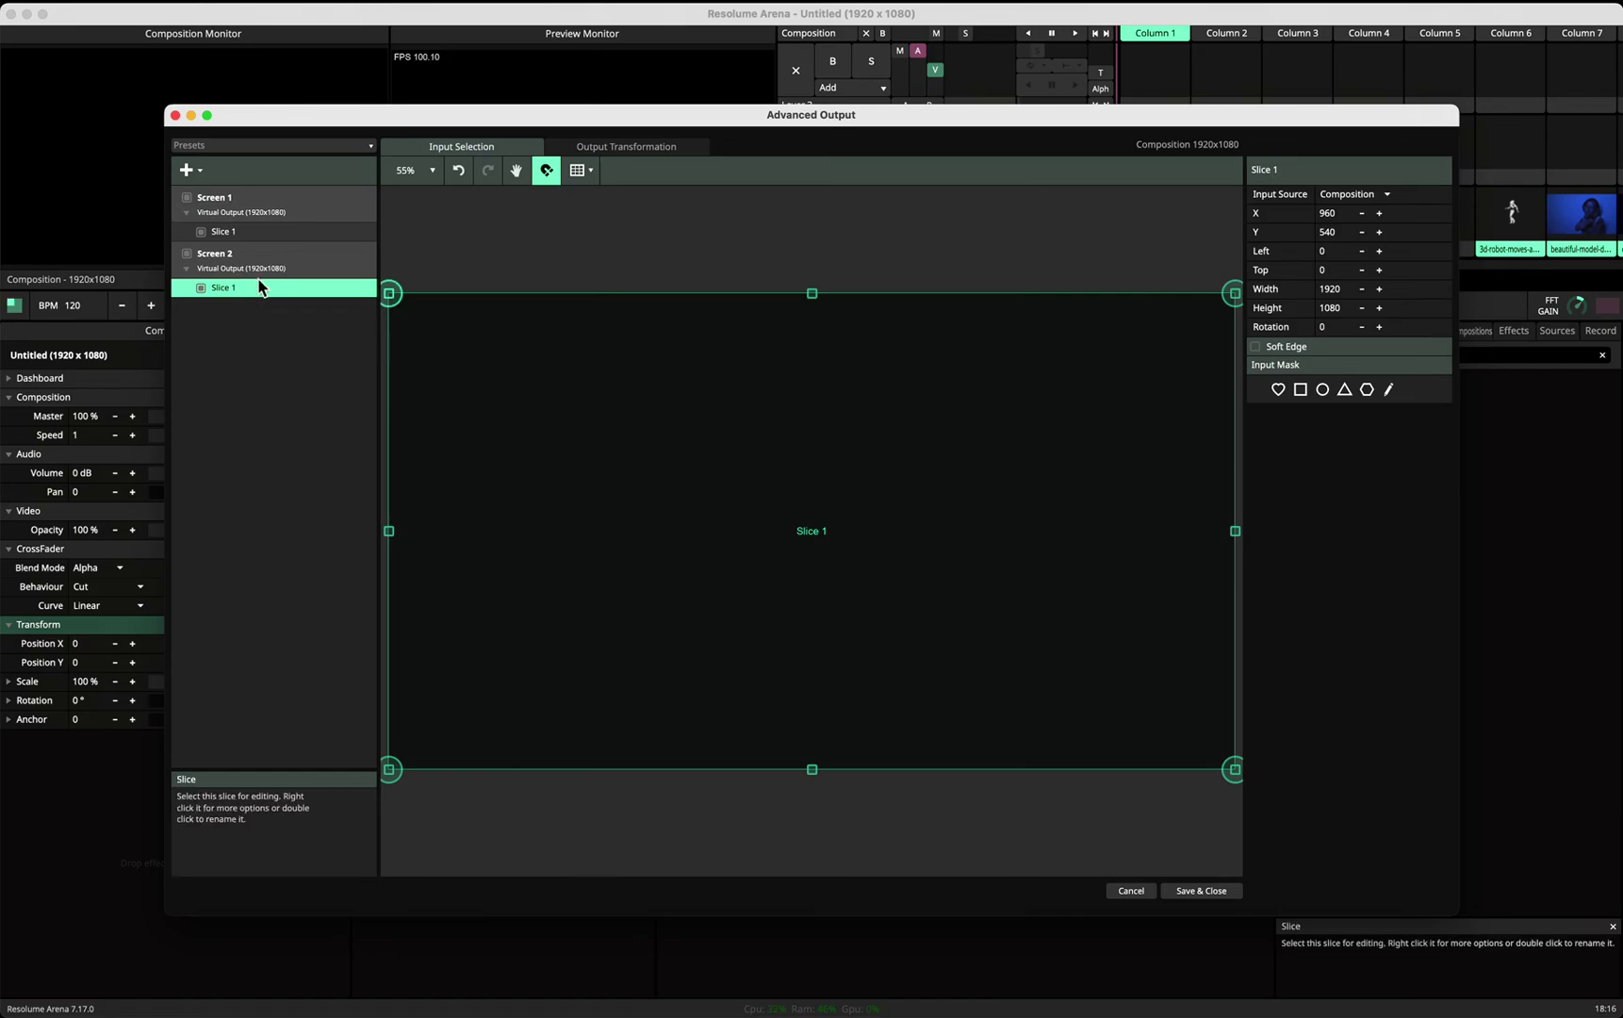
click(283, 261)
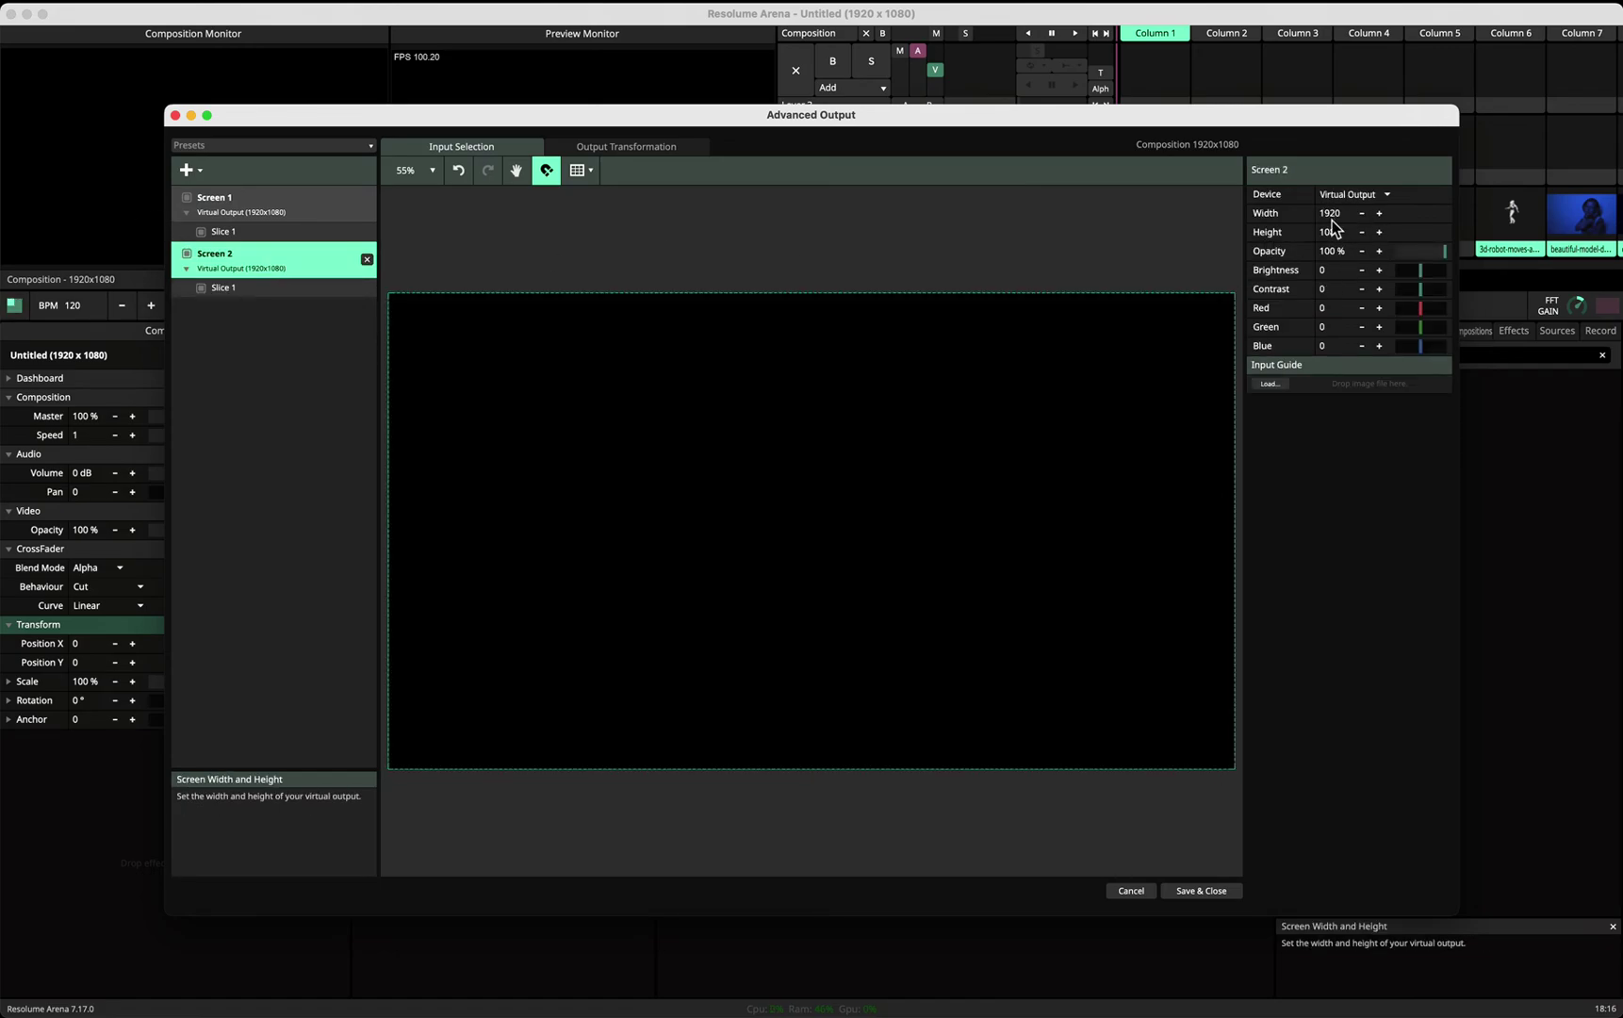
click(1361, 195)
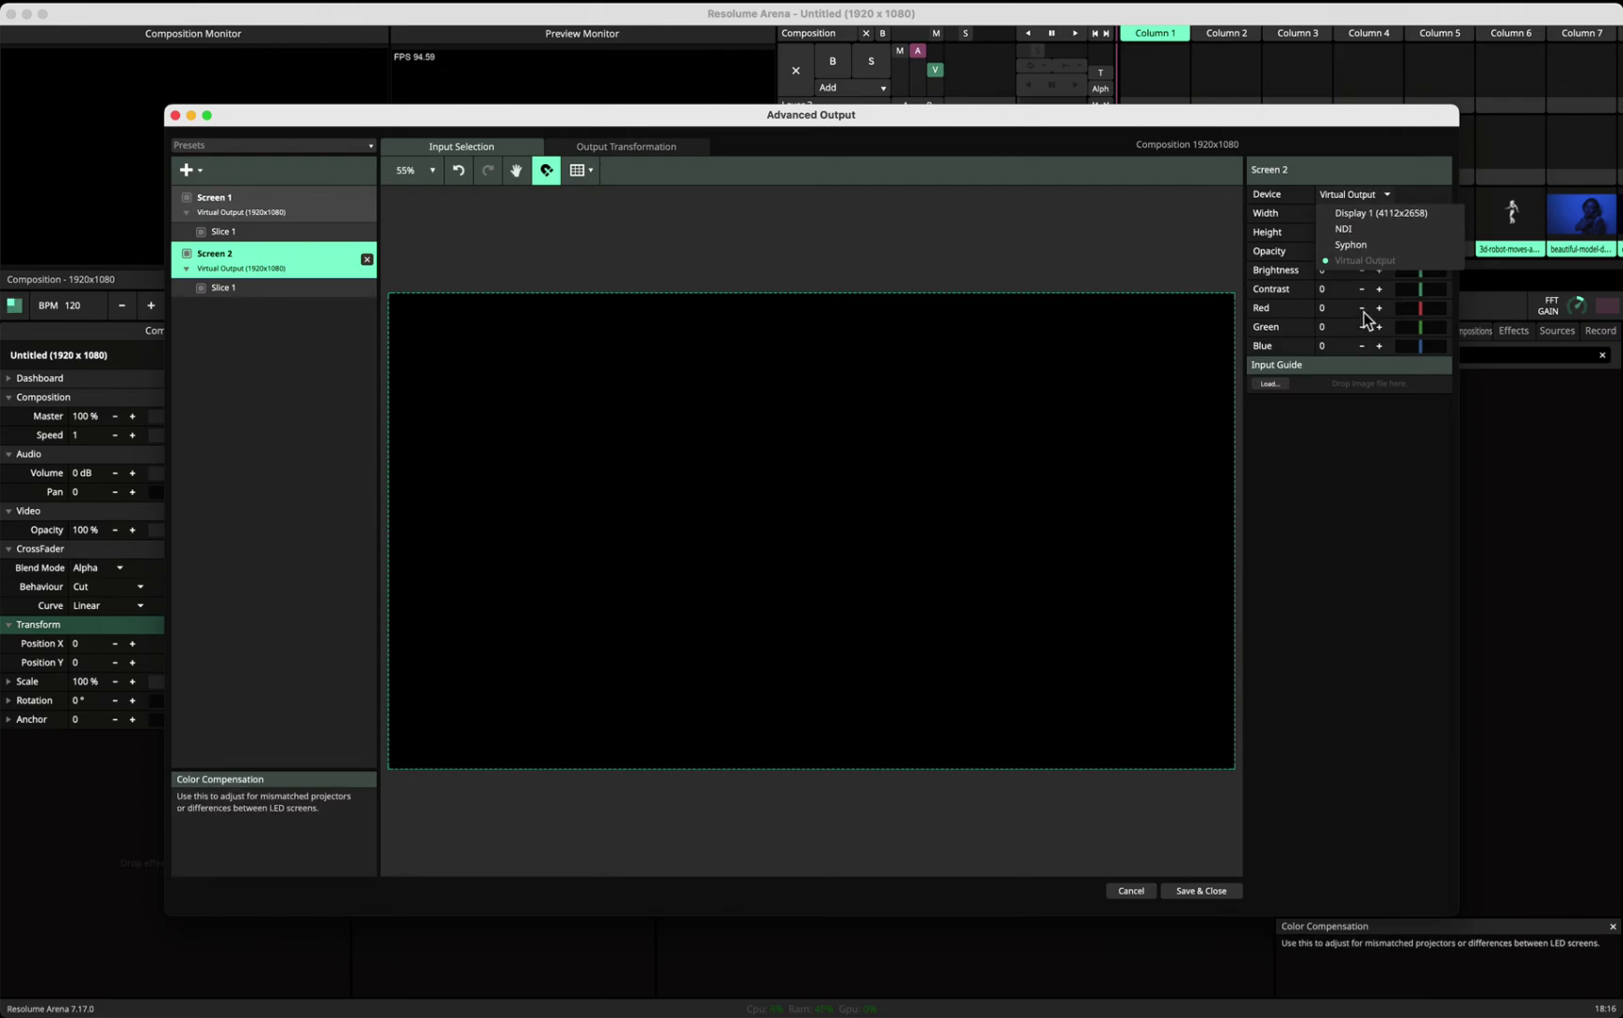
click(1336, 176)
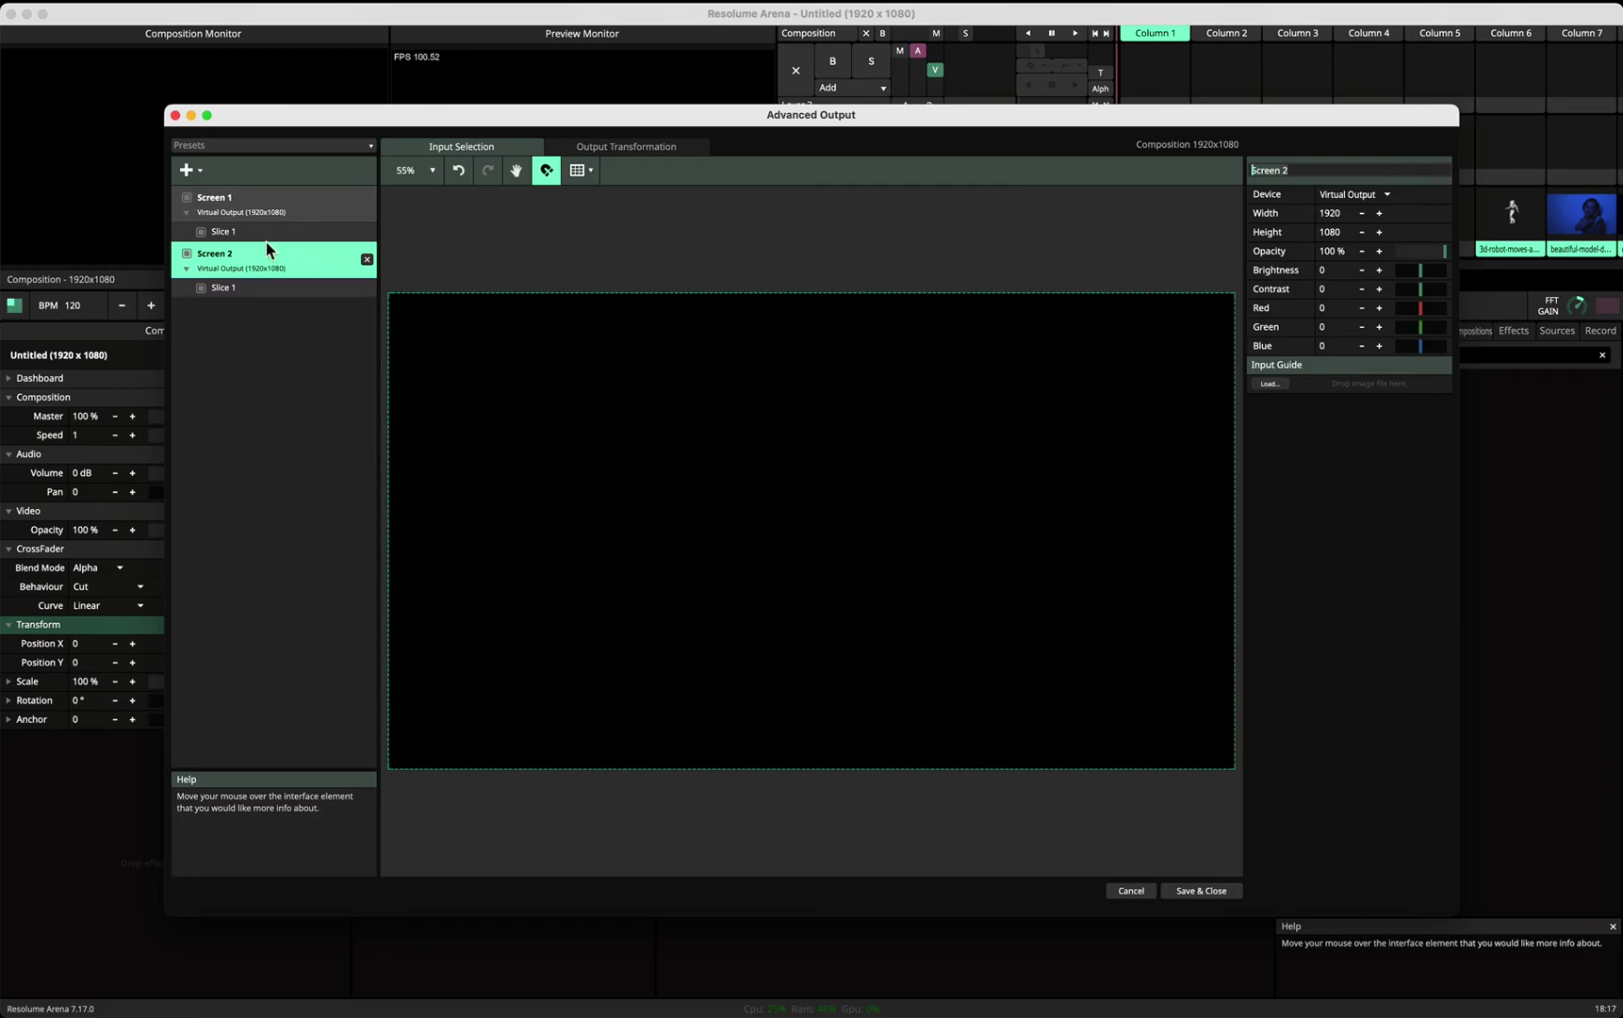
Set Screen 2's Slice 1 input source to Layer 1.
click(231, 233)
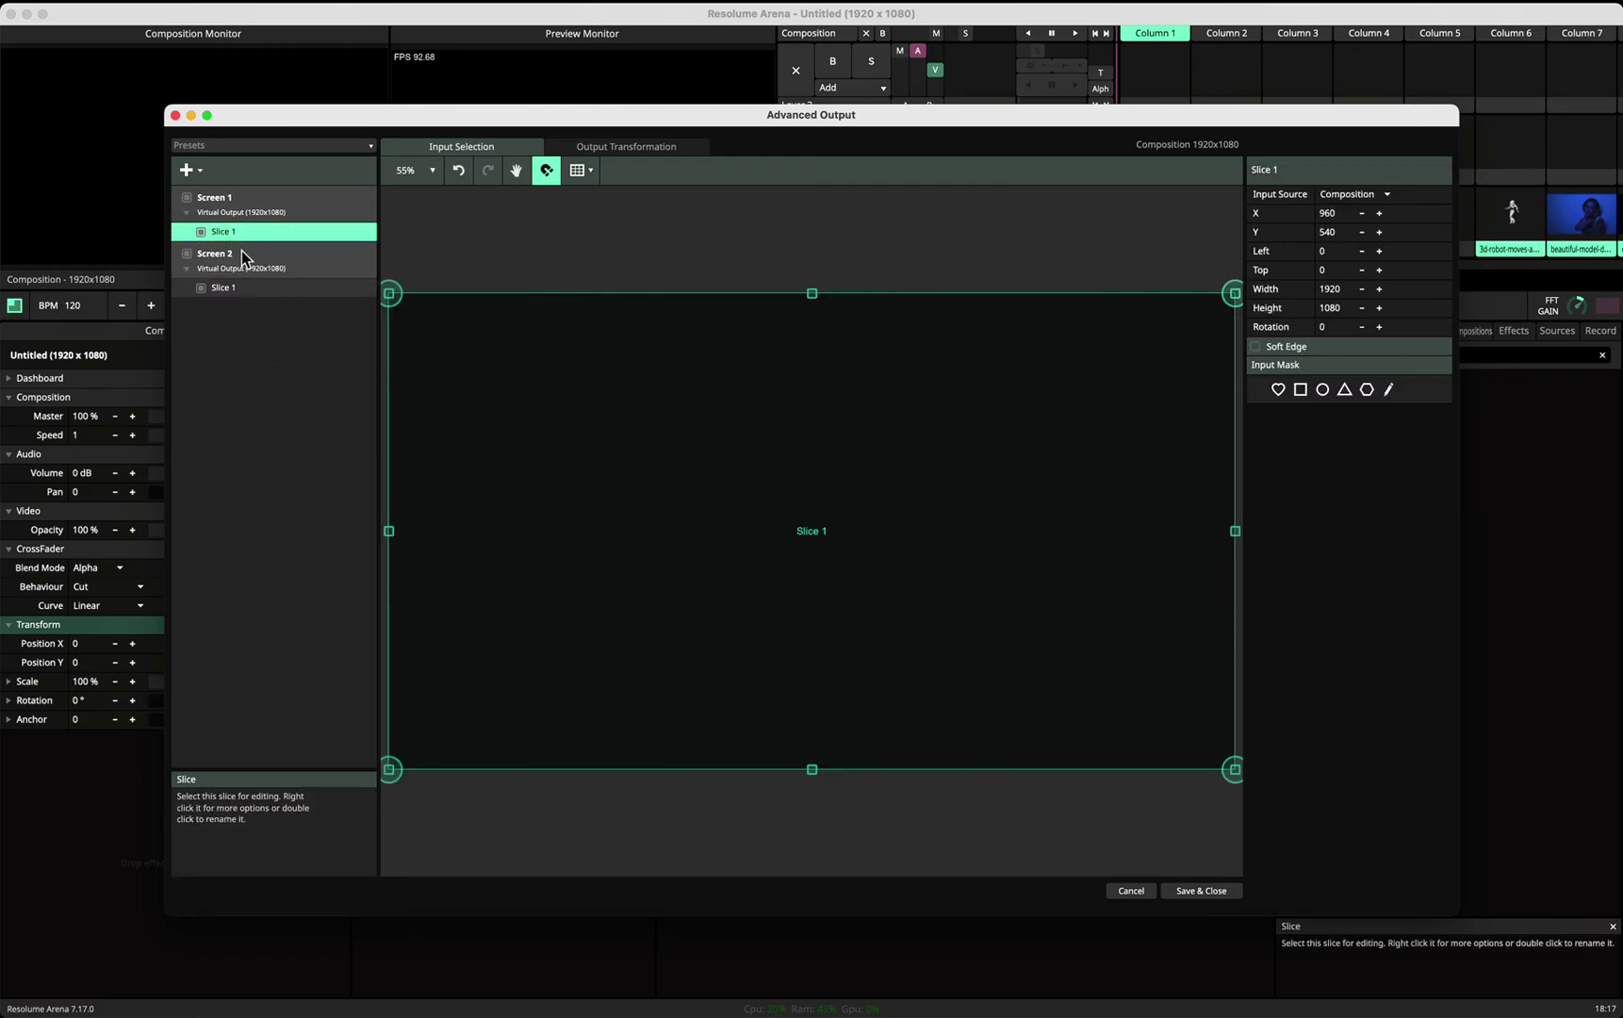
click(226, 290)
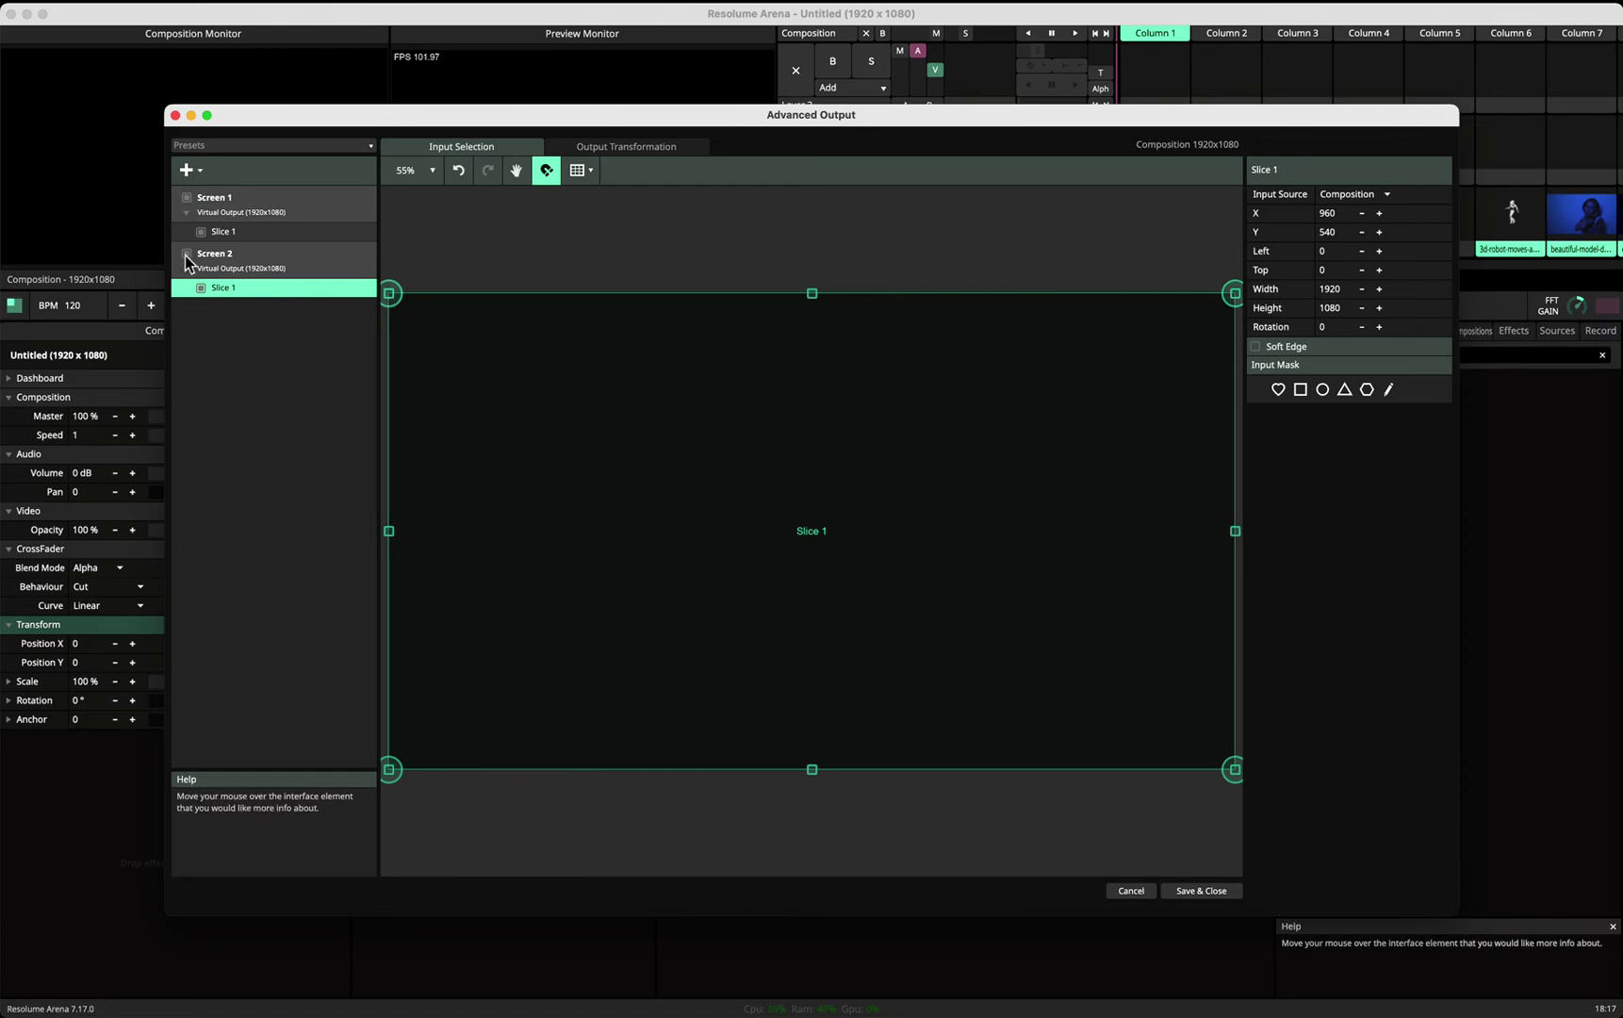
click(227, 235)
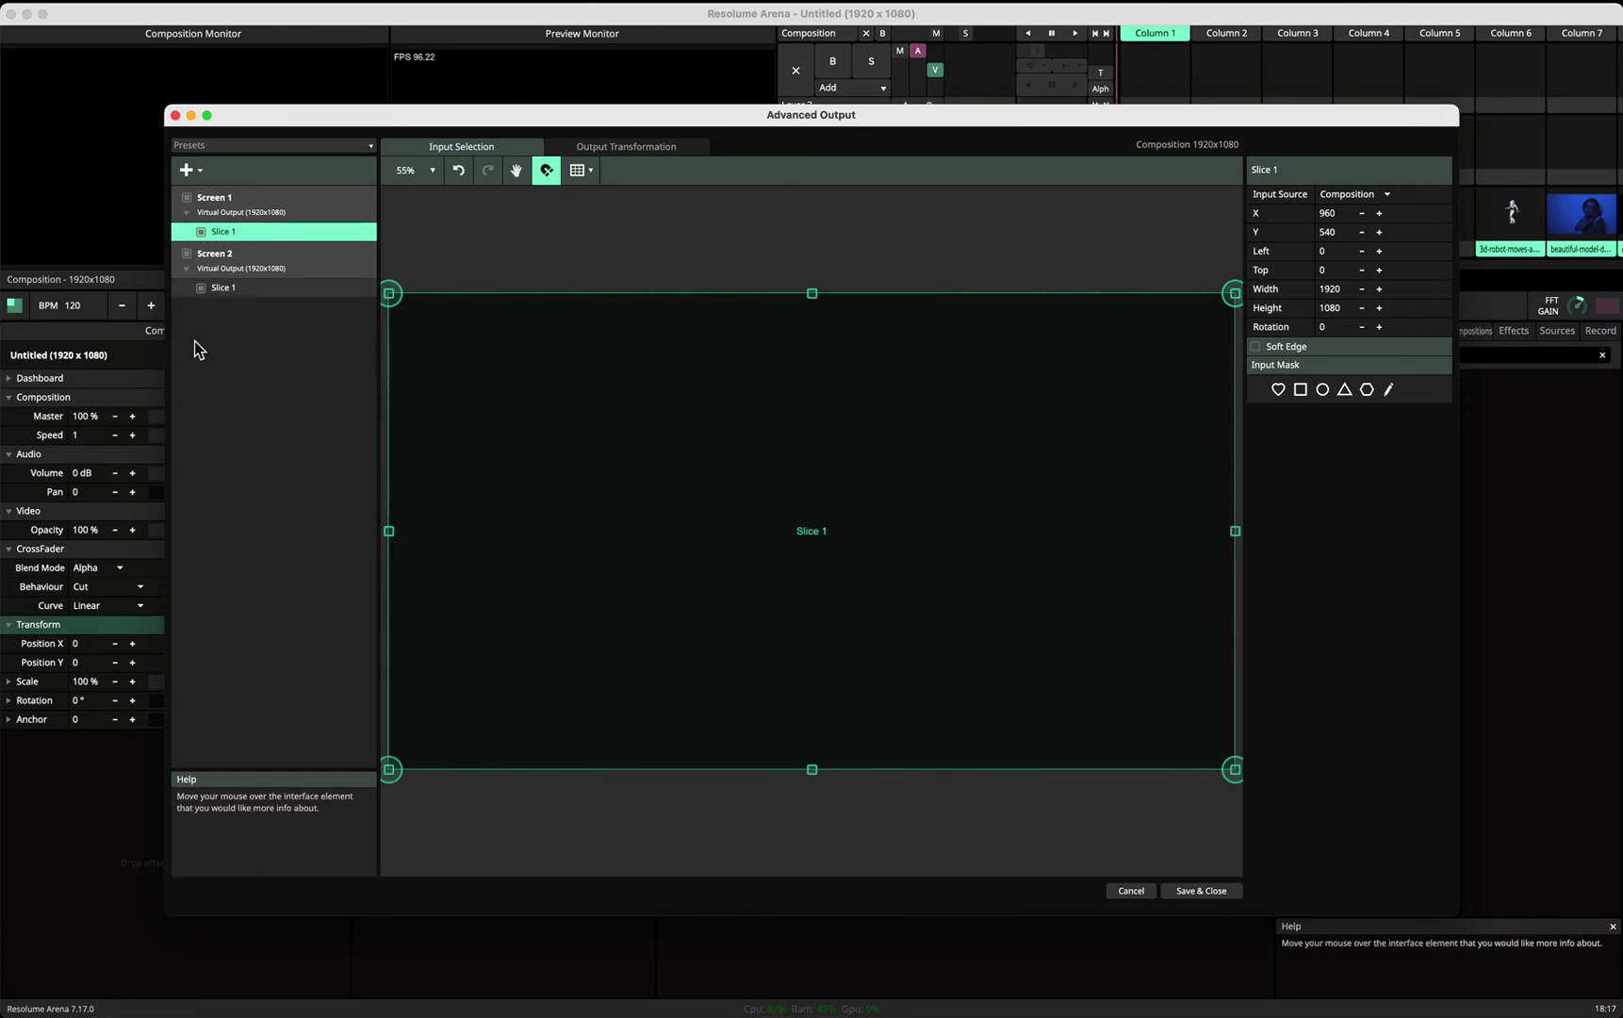
click(241, 291)
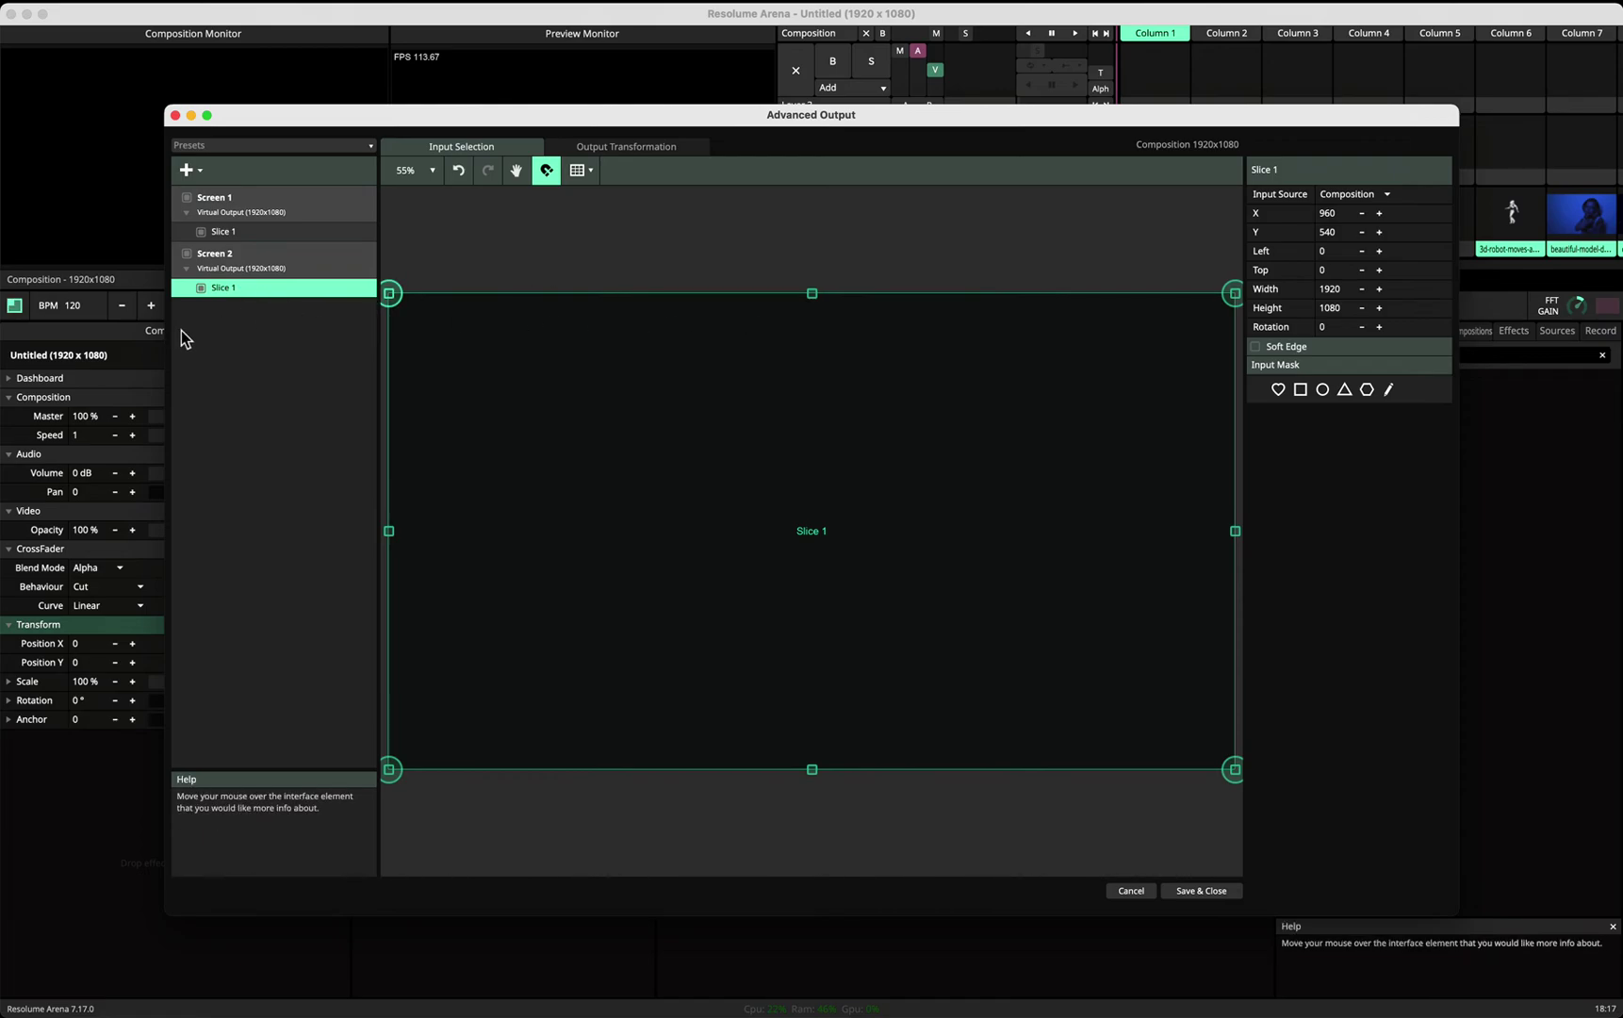
click(1350, 195)
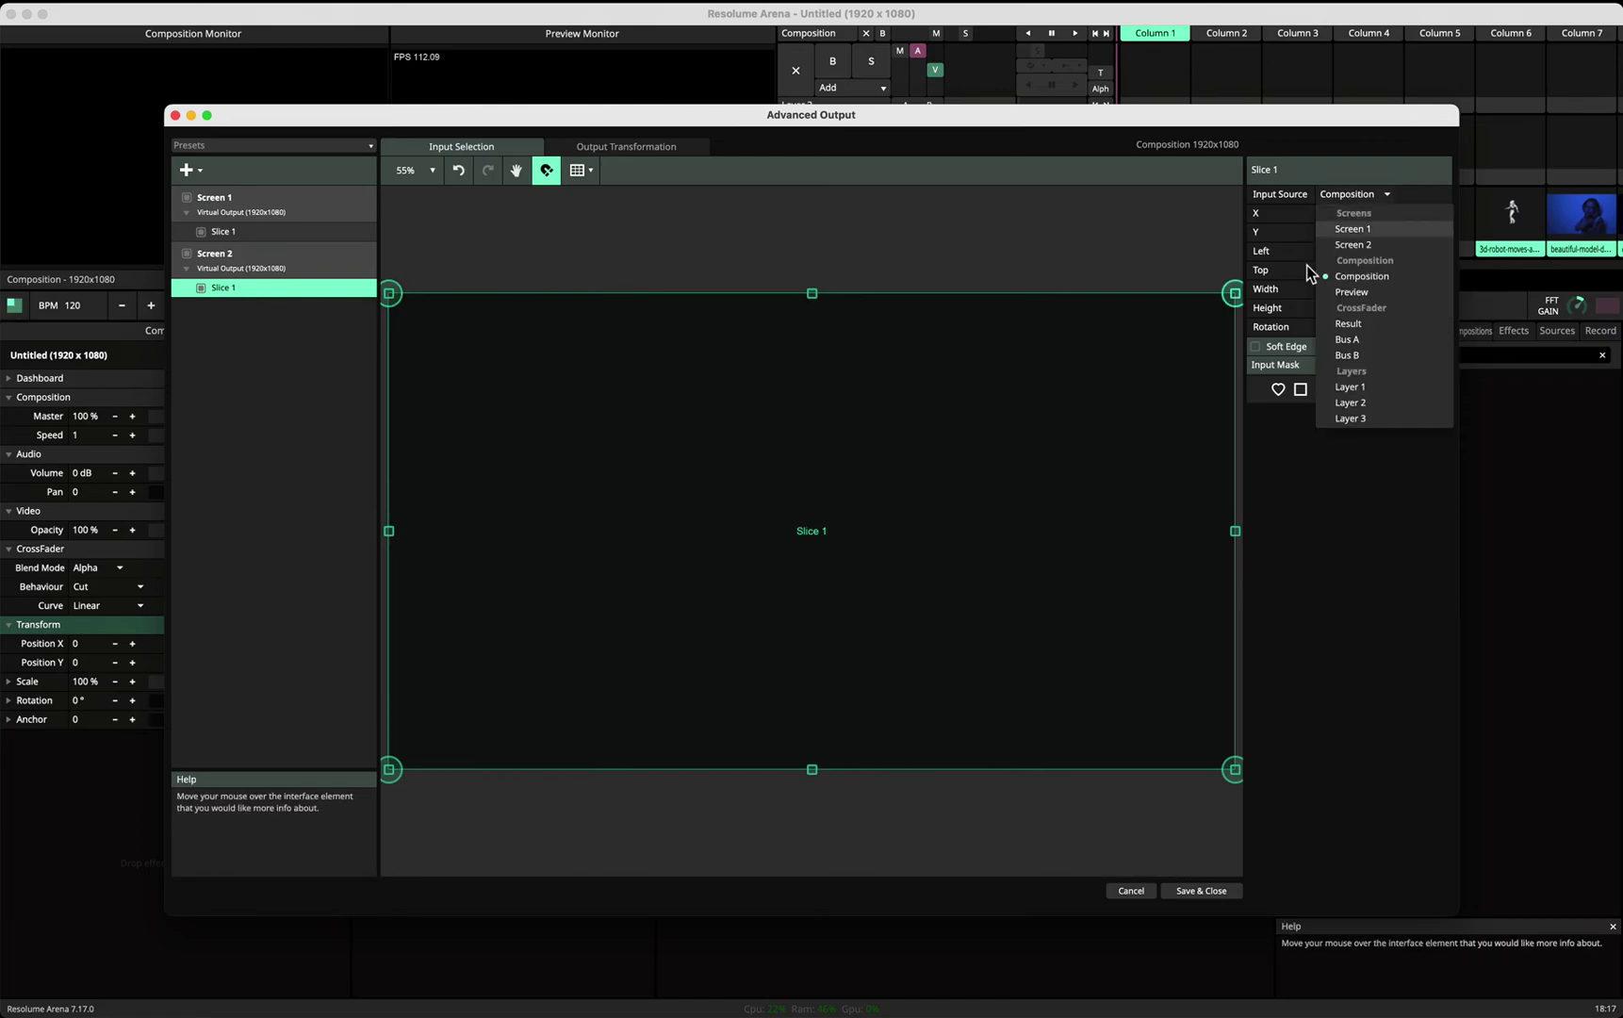
click(1363, 392)
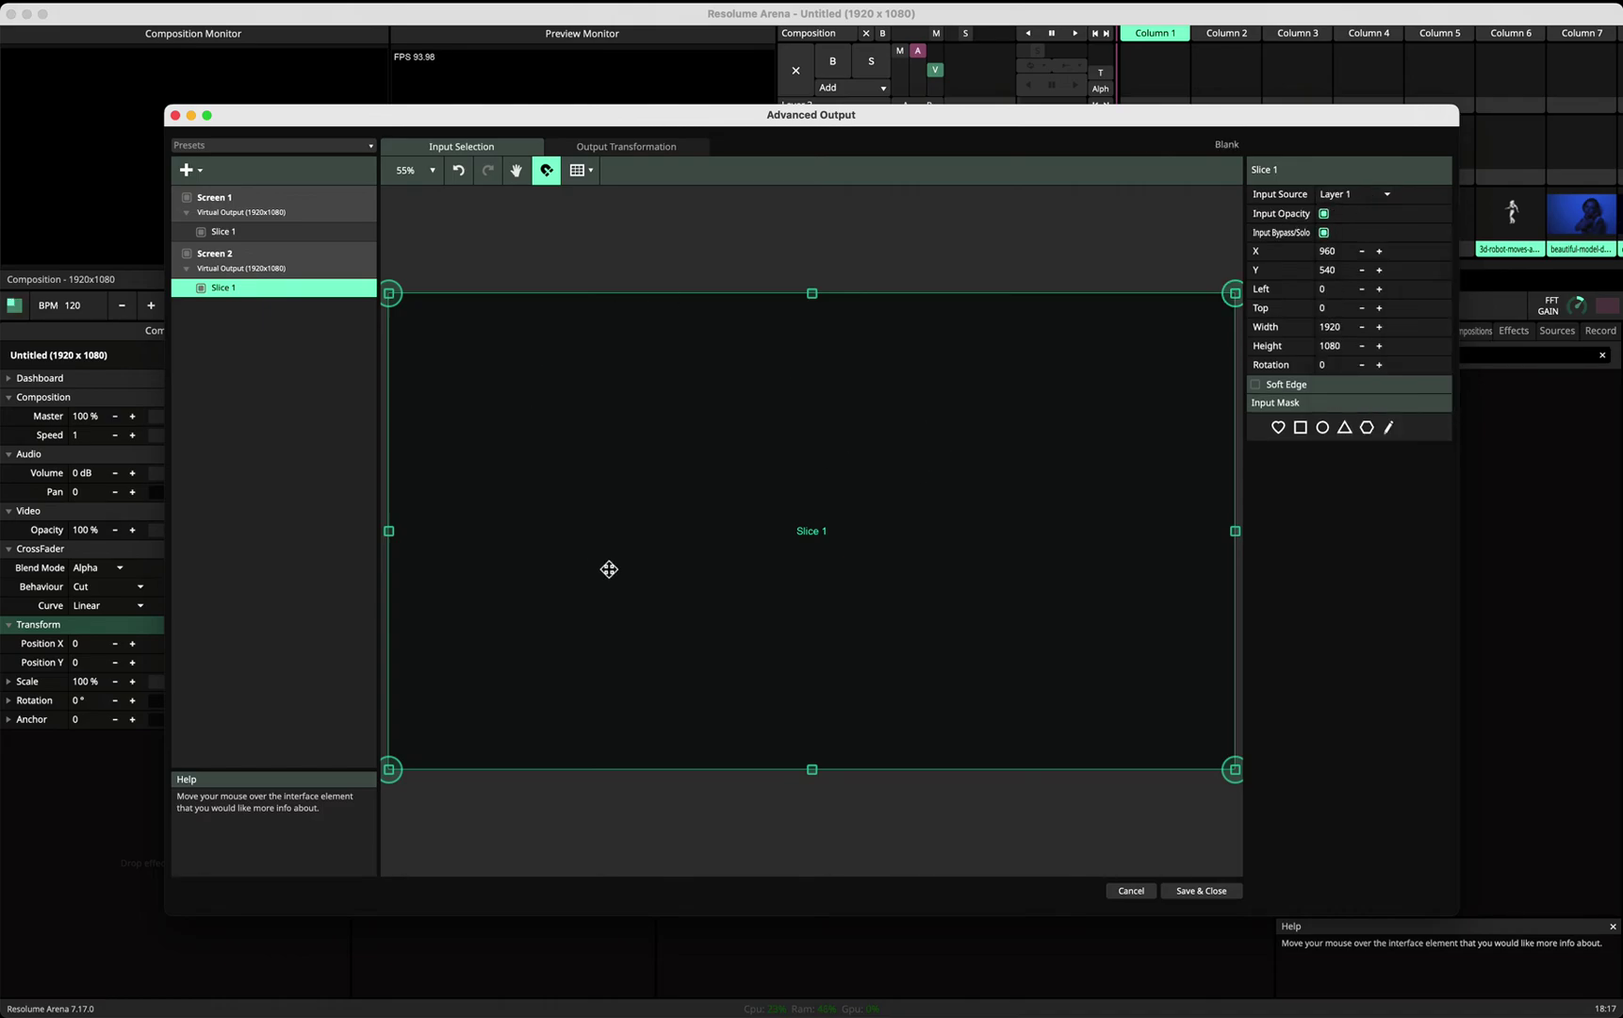
Set Screen 1's Slice 1 input source to Layer 2.
click(231, 233)
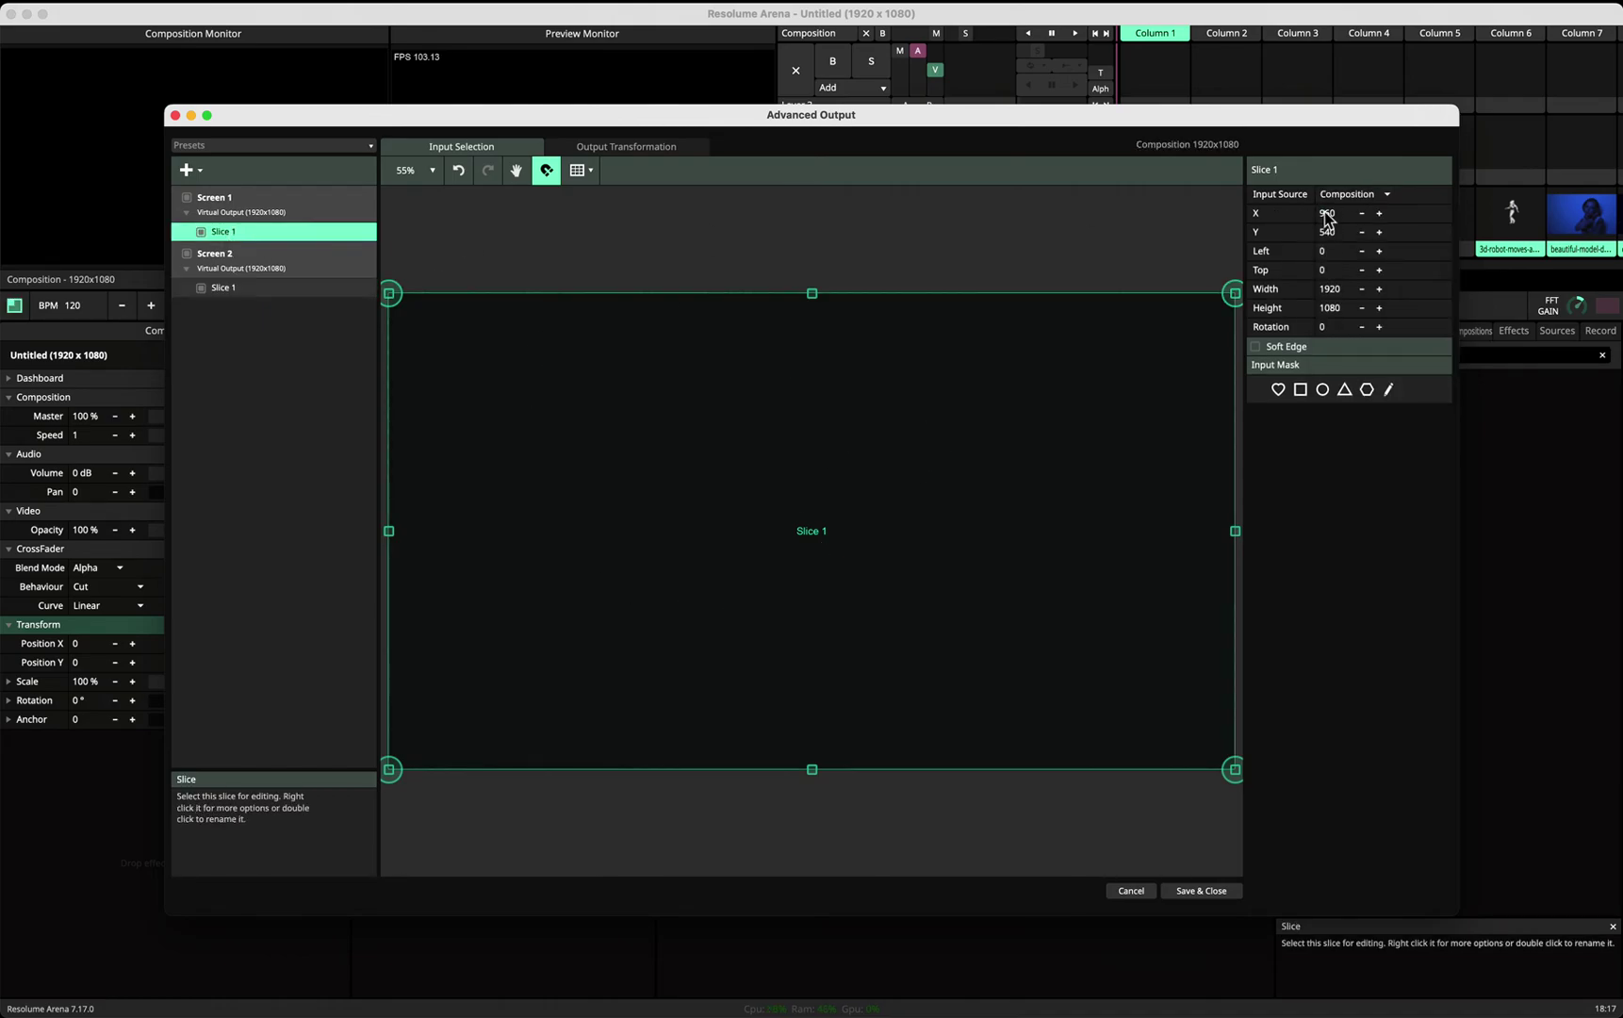
click(1374, 196)
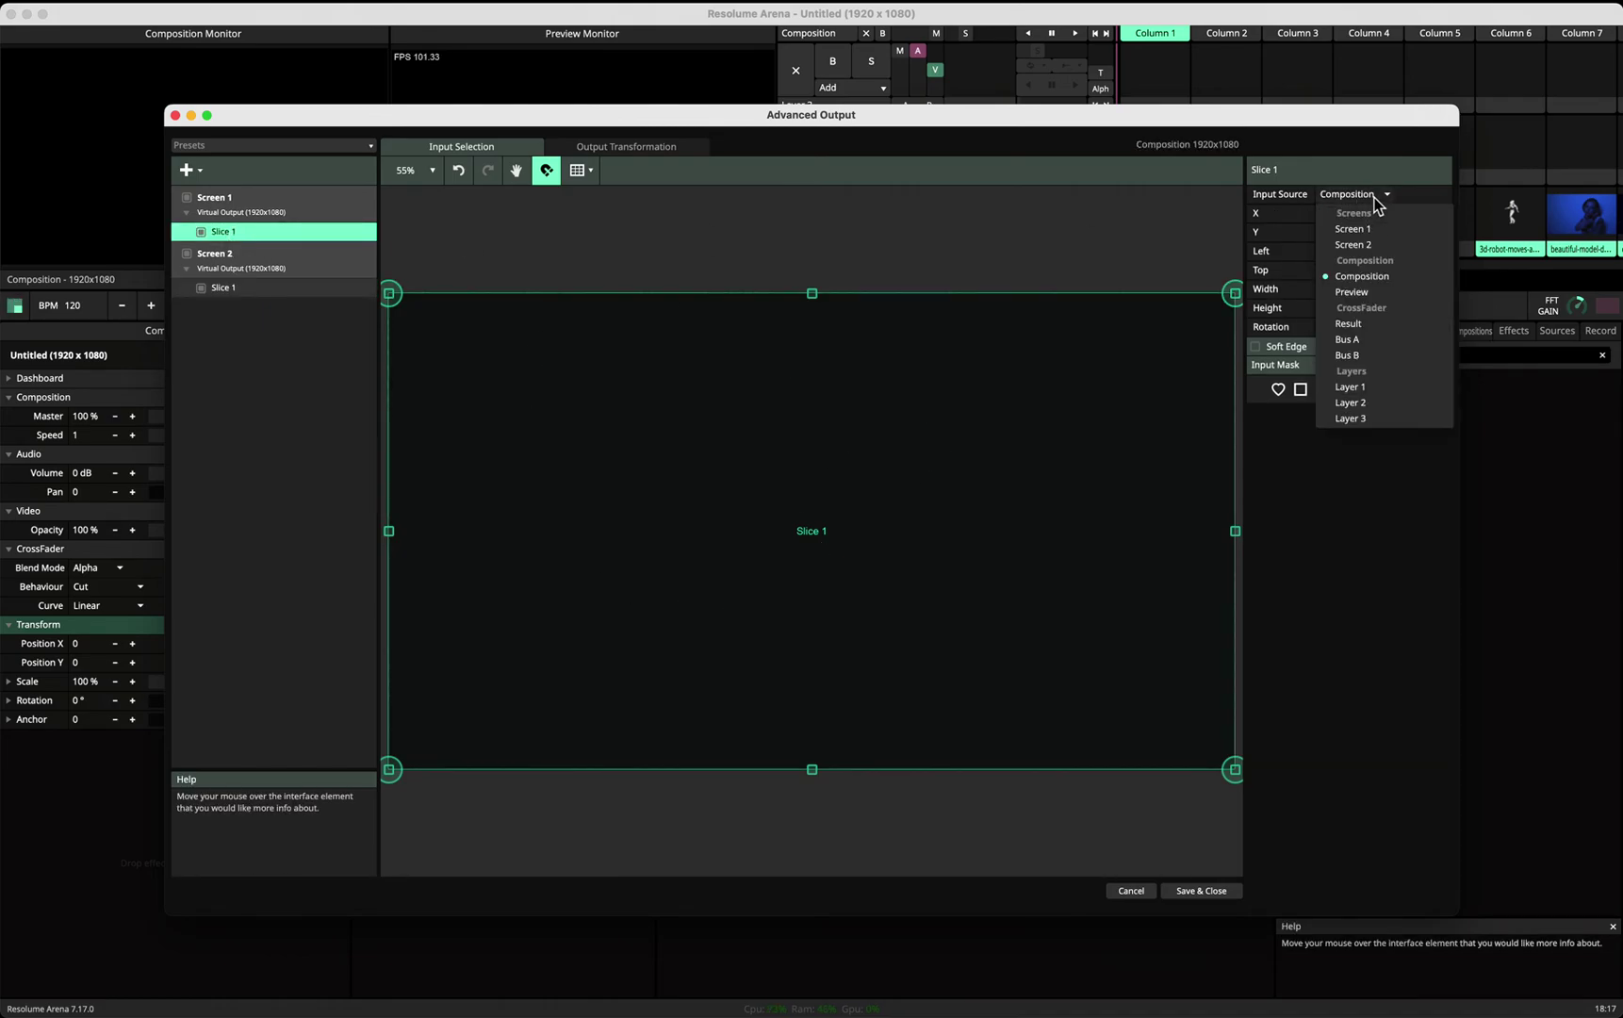
click(1367, 405)
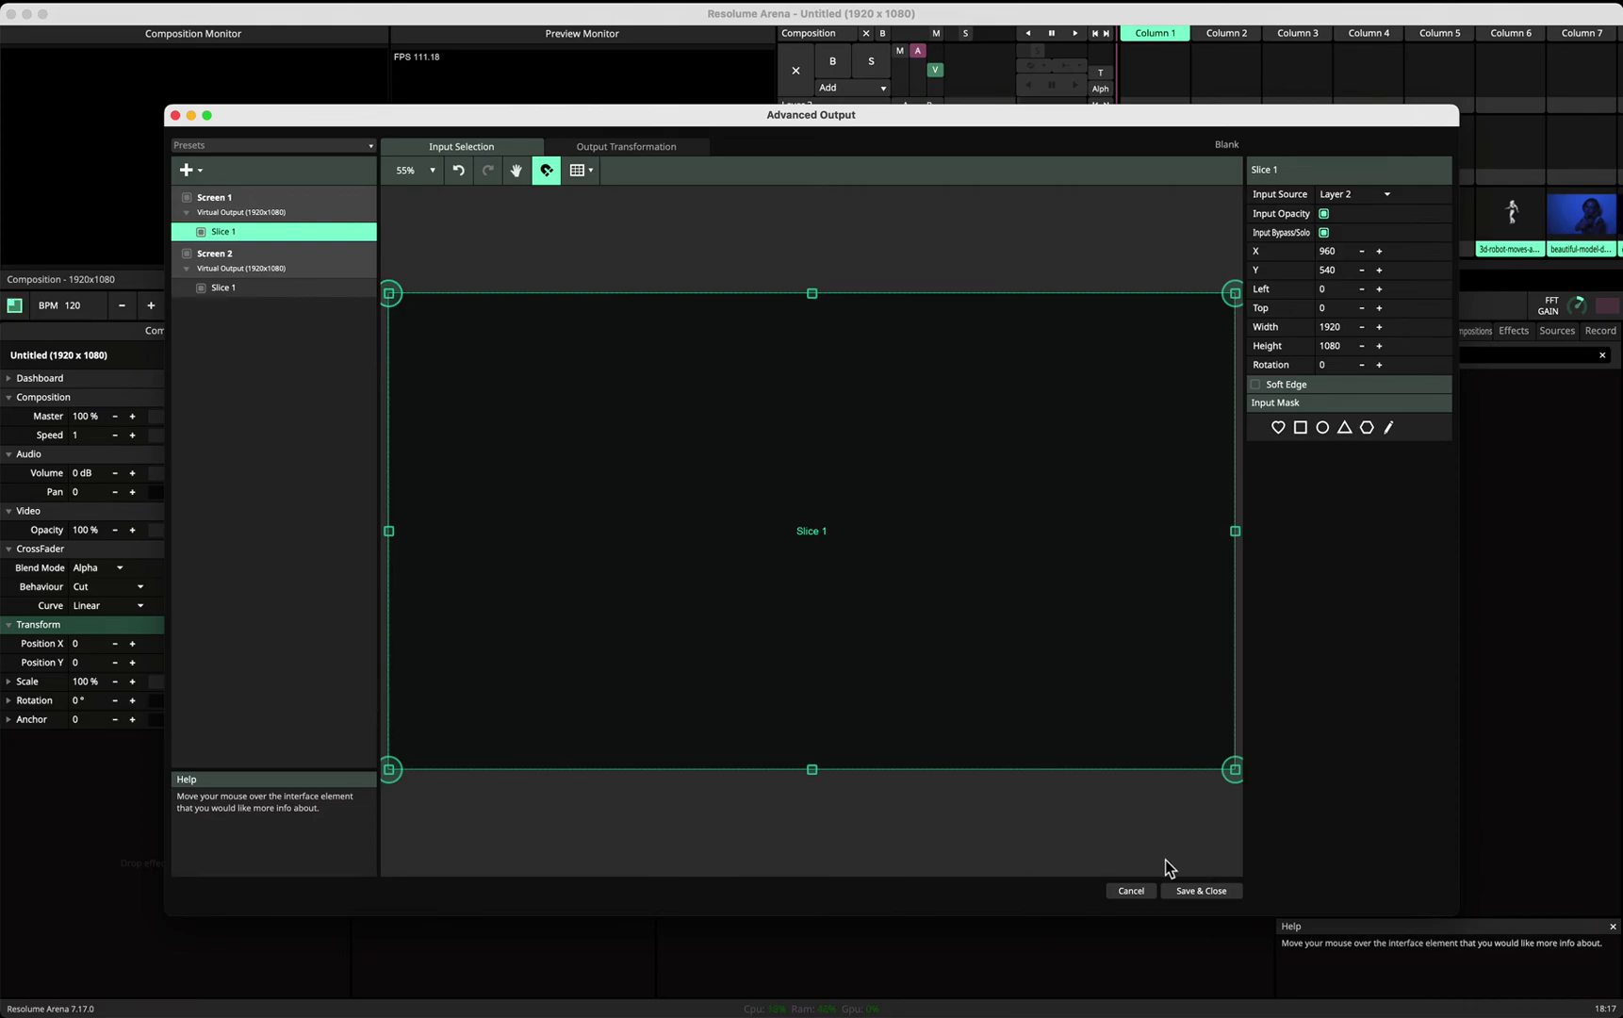
Save and close the output setup, then gather Layers 1 and 2 into a new Group 1.
click(1203, 890)
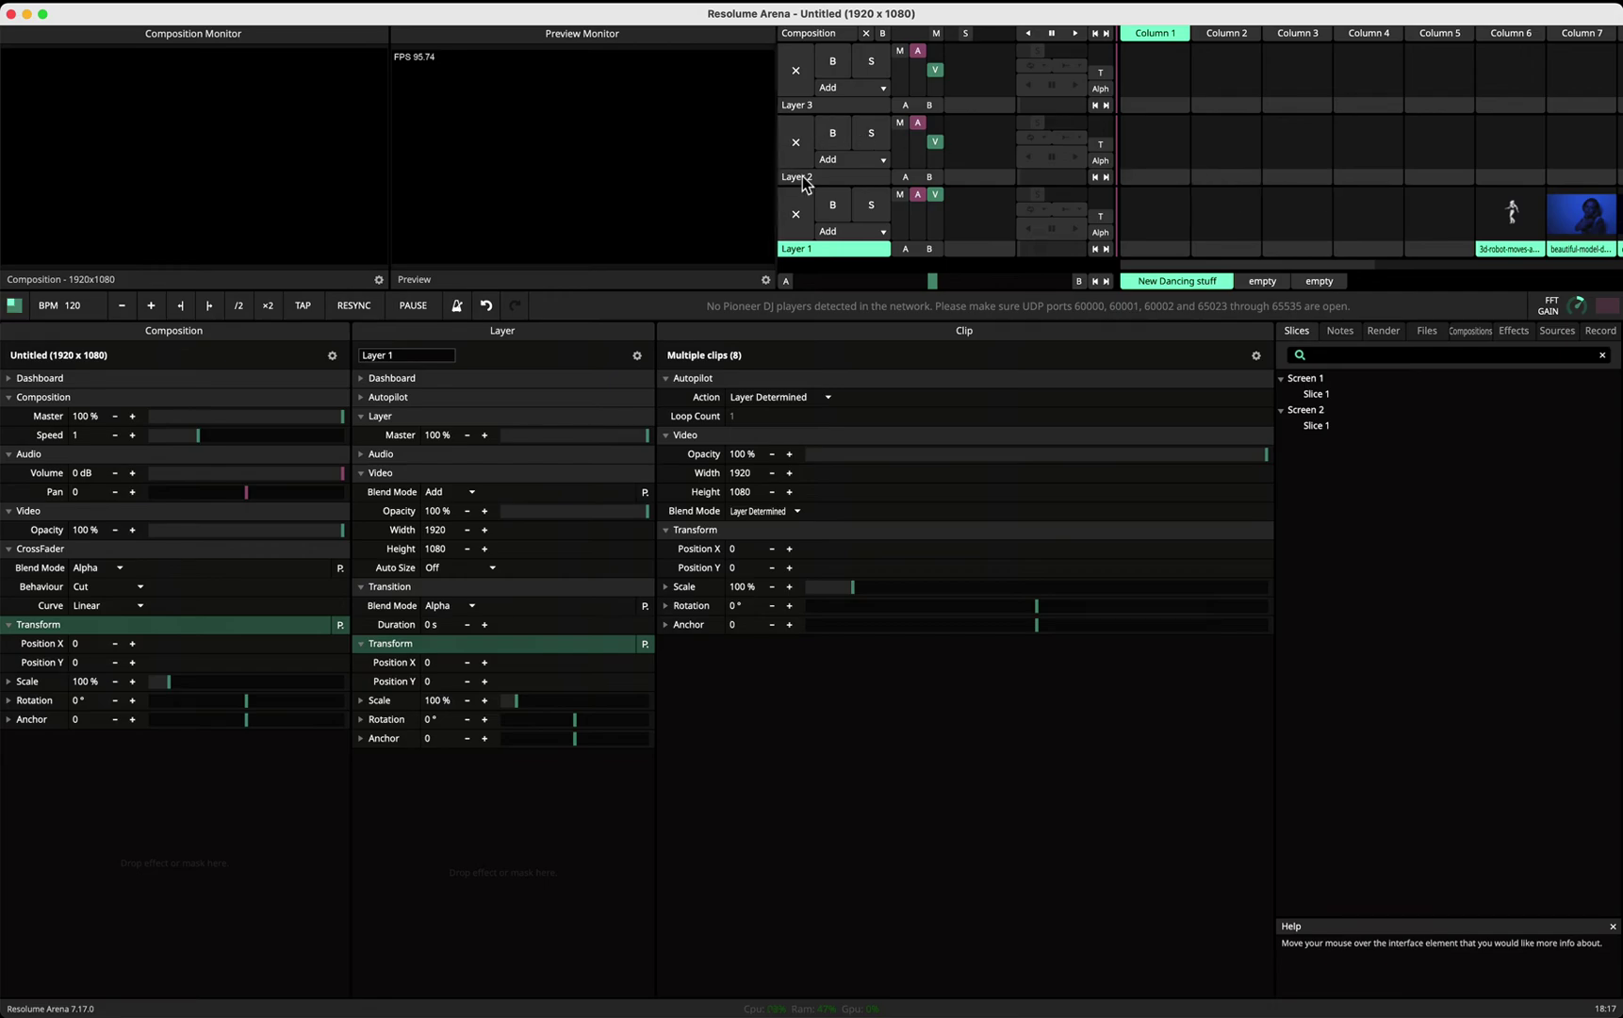
right_click(833, 251)
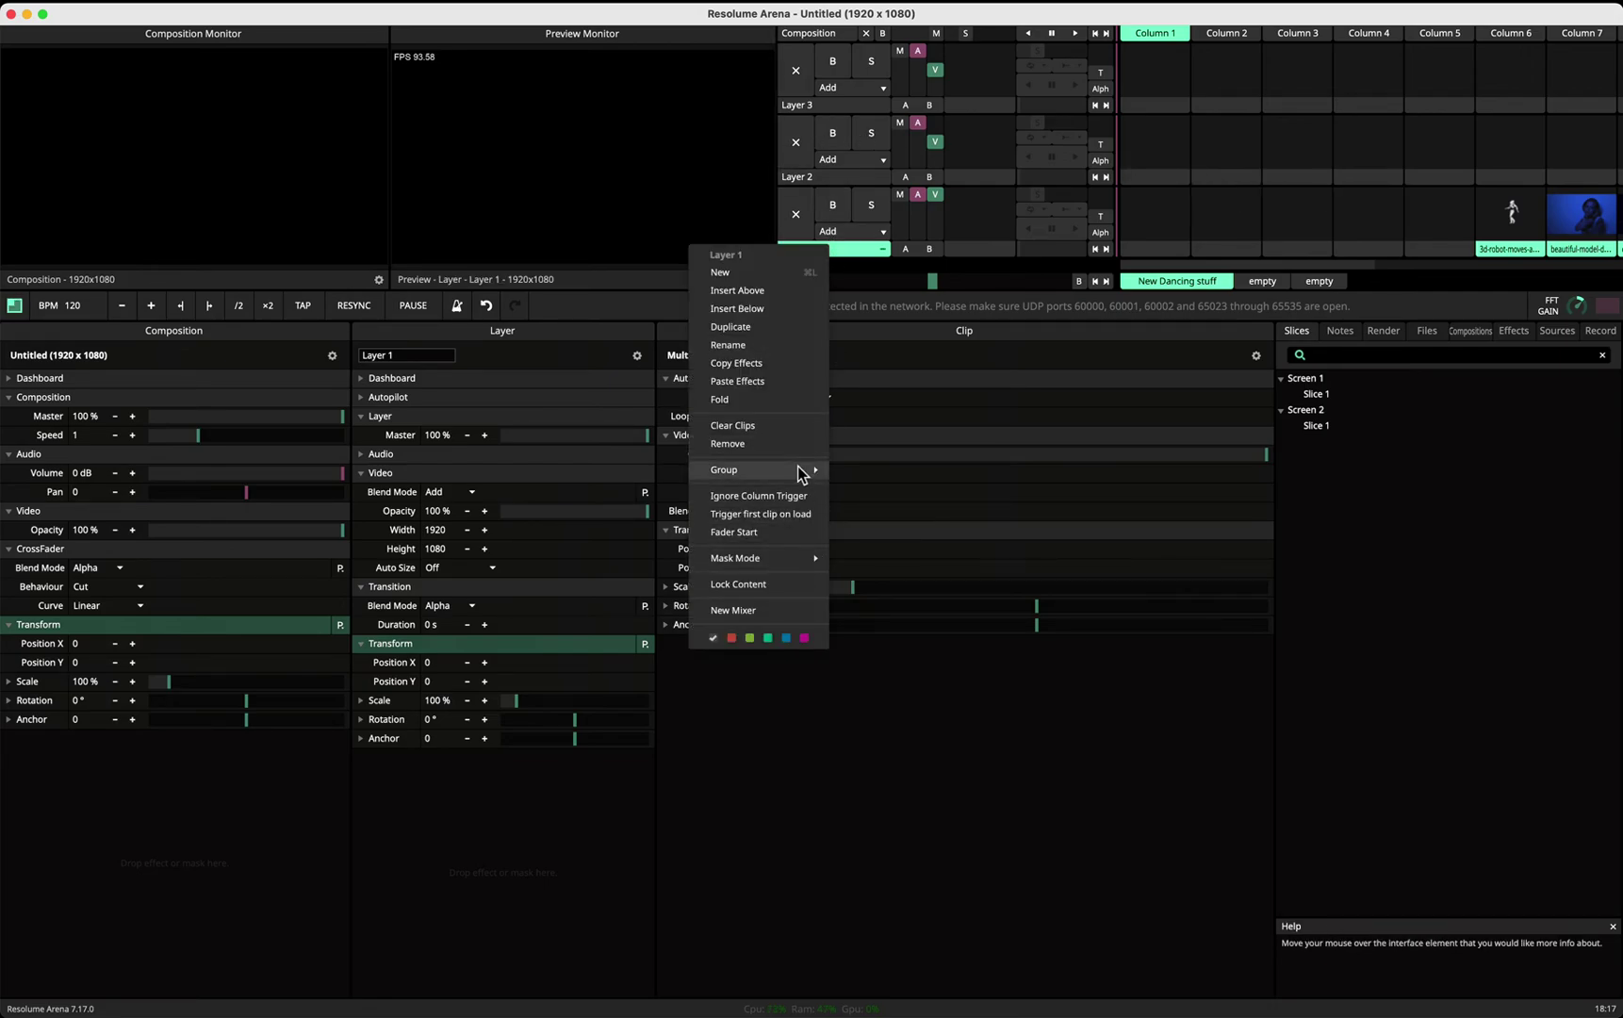
mouse_move(797, 465)
click(874, 471)
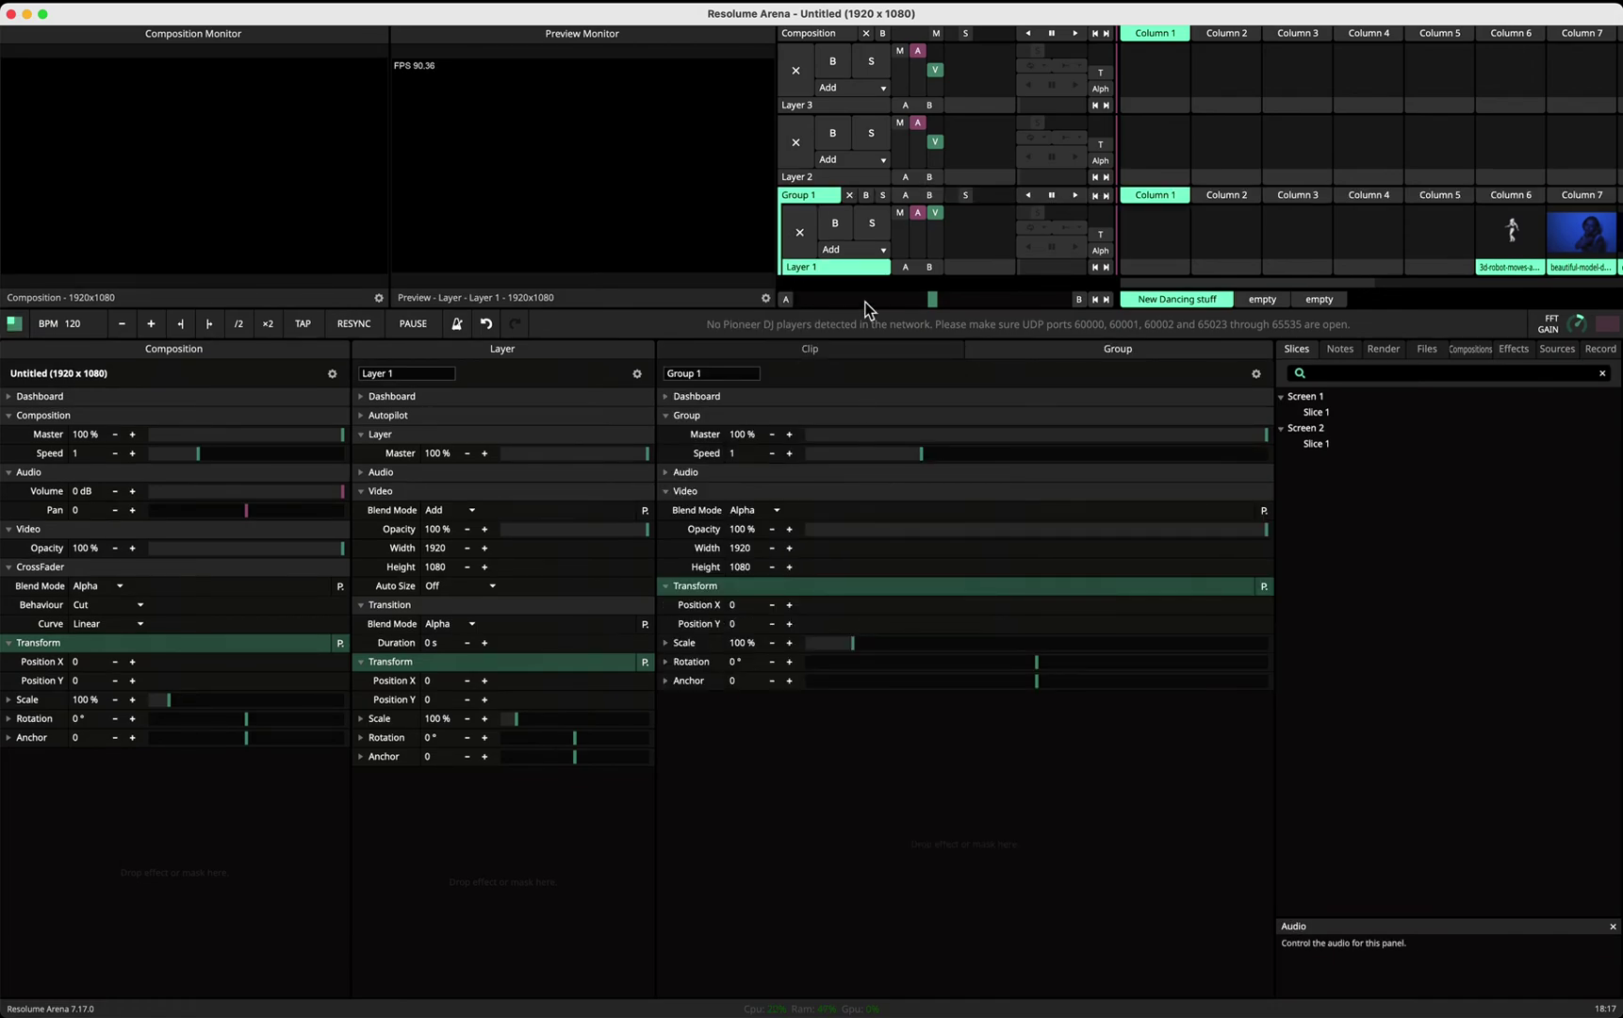
drag(824, 176, 825, 266)
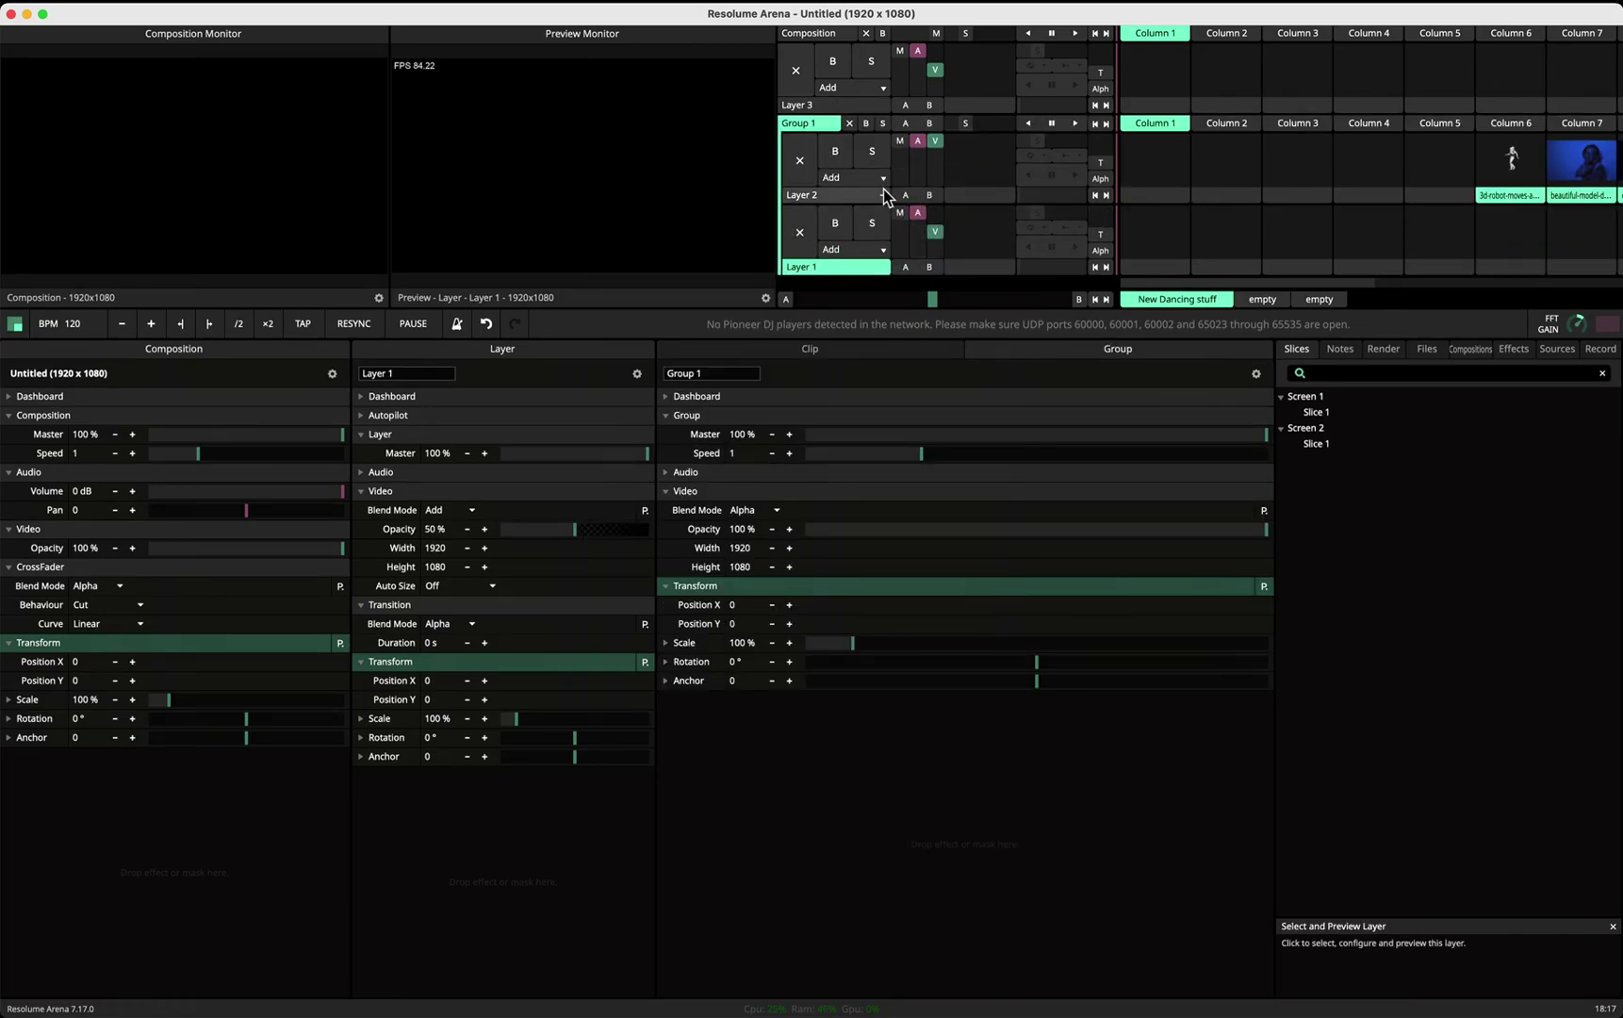
Add Layer 4 above Layer 3 and group them together as Group 2.
click(831, 104)
key(super+l)
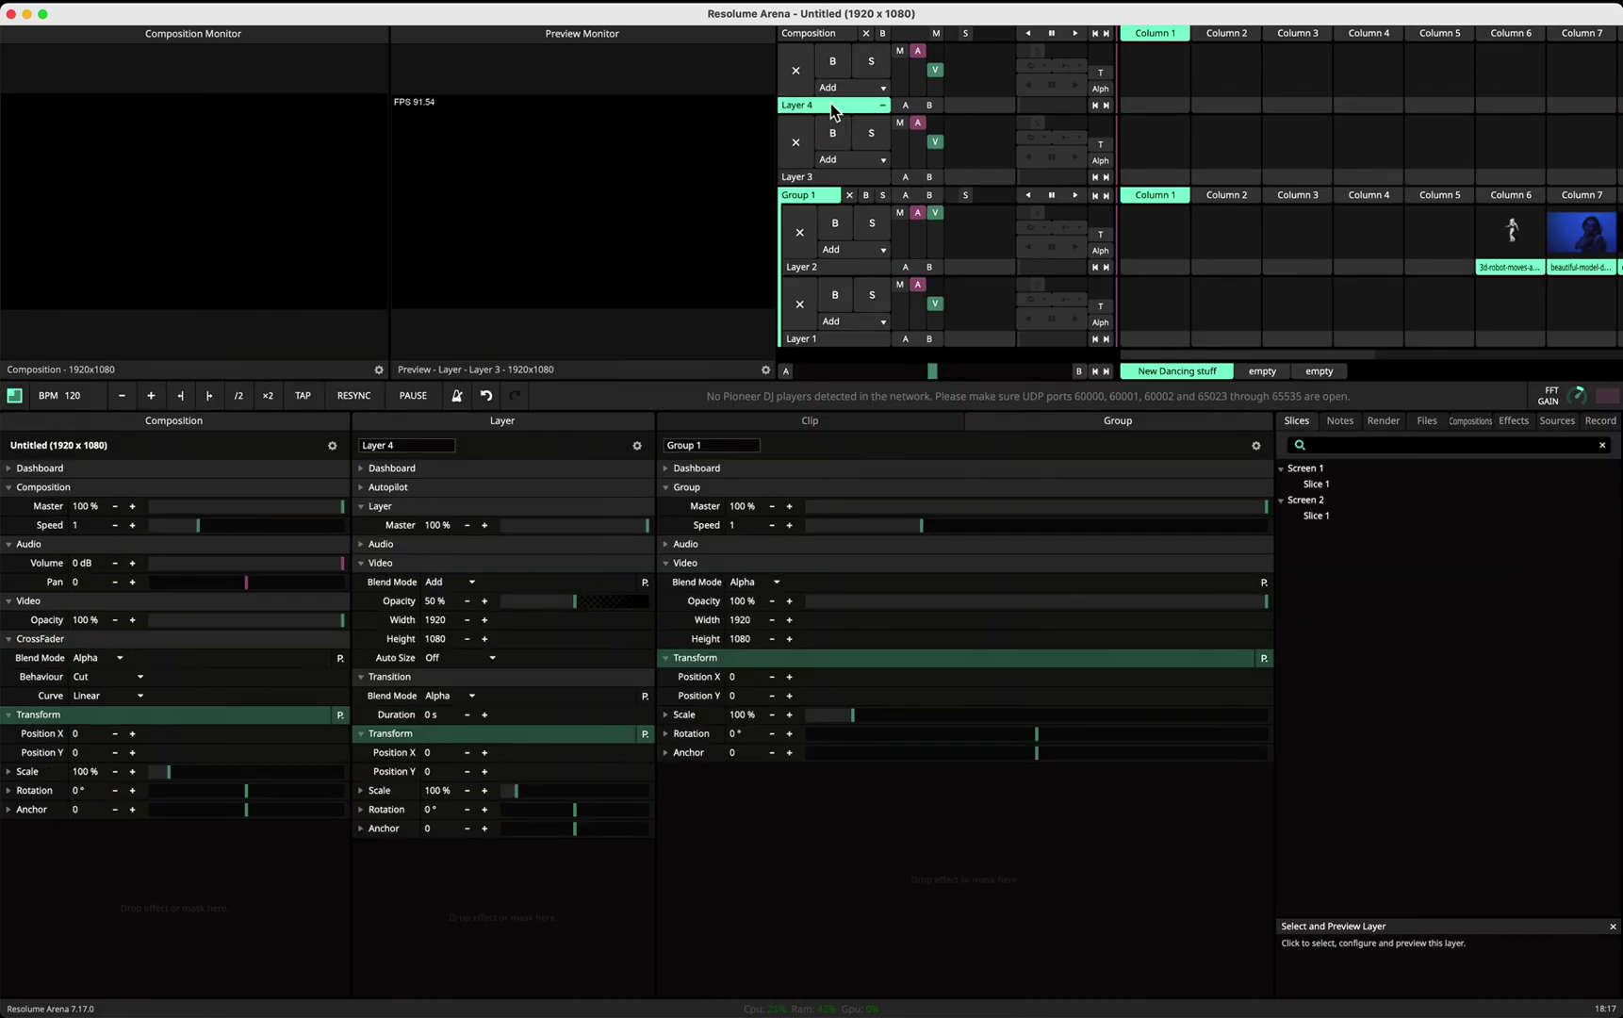
right_click(831, 109)
mouse_move(801, 329)
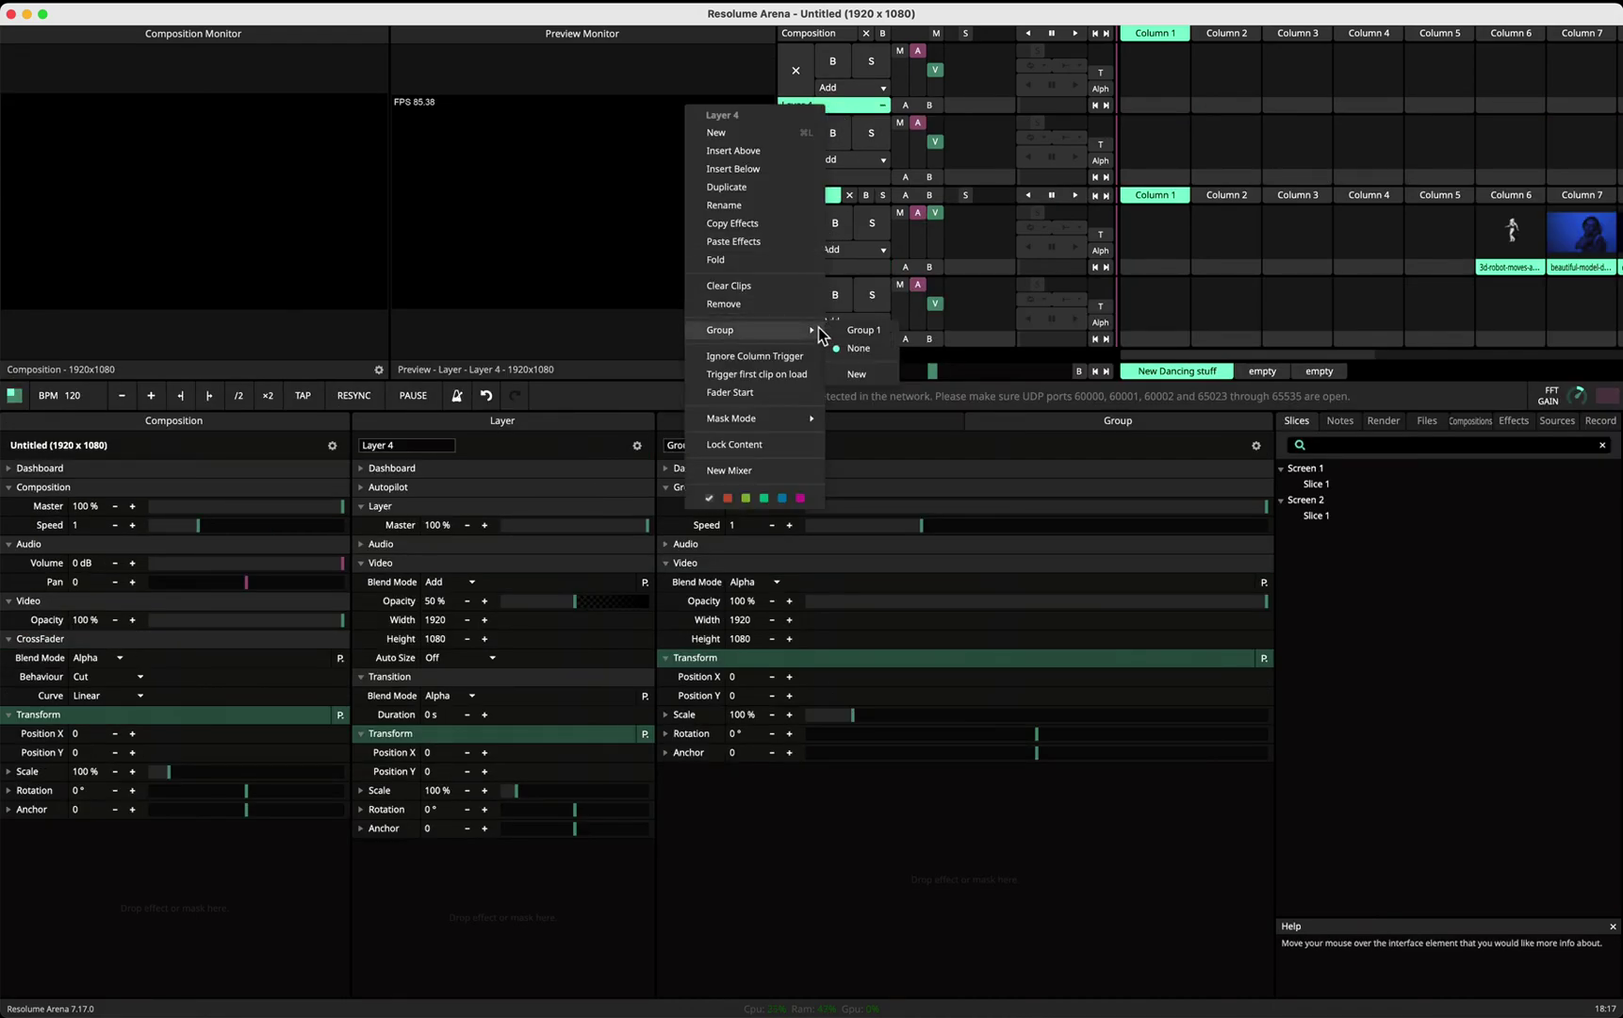
click(860, 375)
click(828, 195)
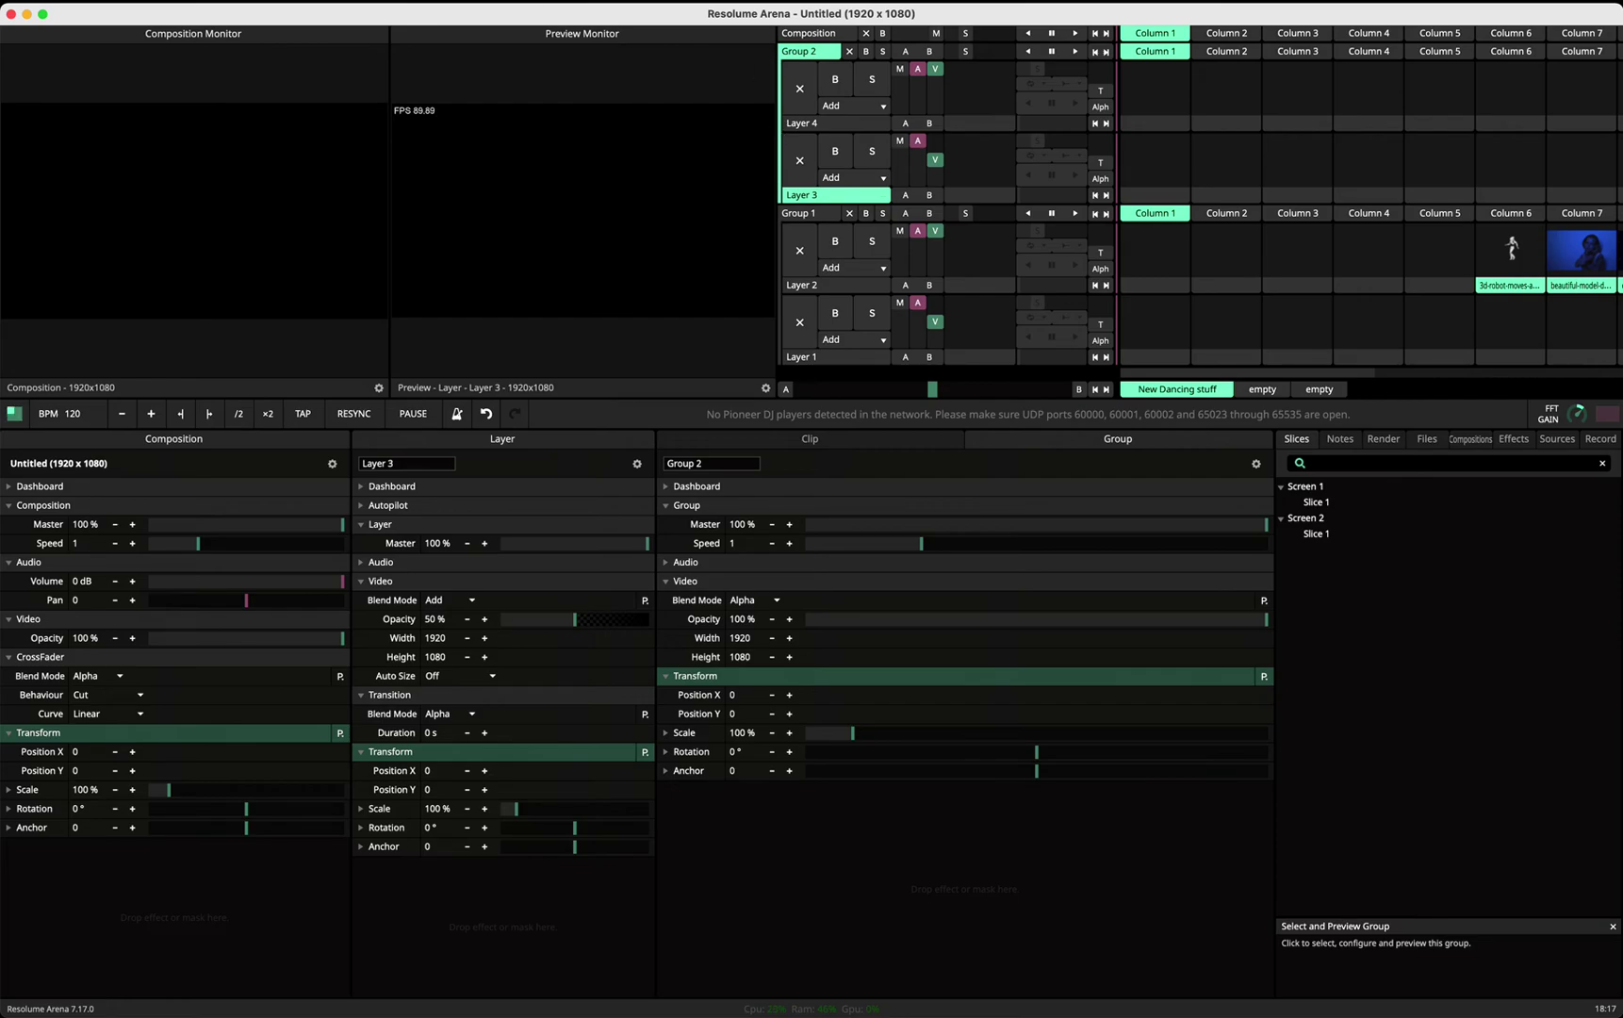
Reopen Advanced Output and set Screen 1's slice input source to Group 1.
click(433, 131)
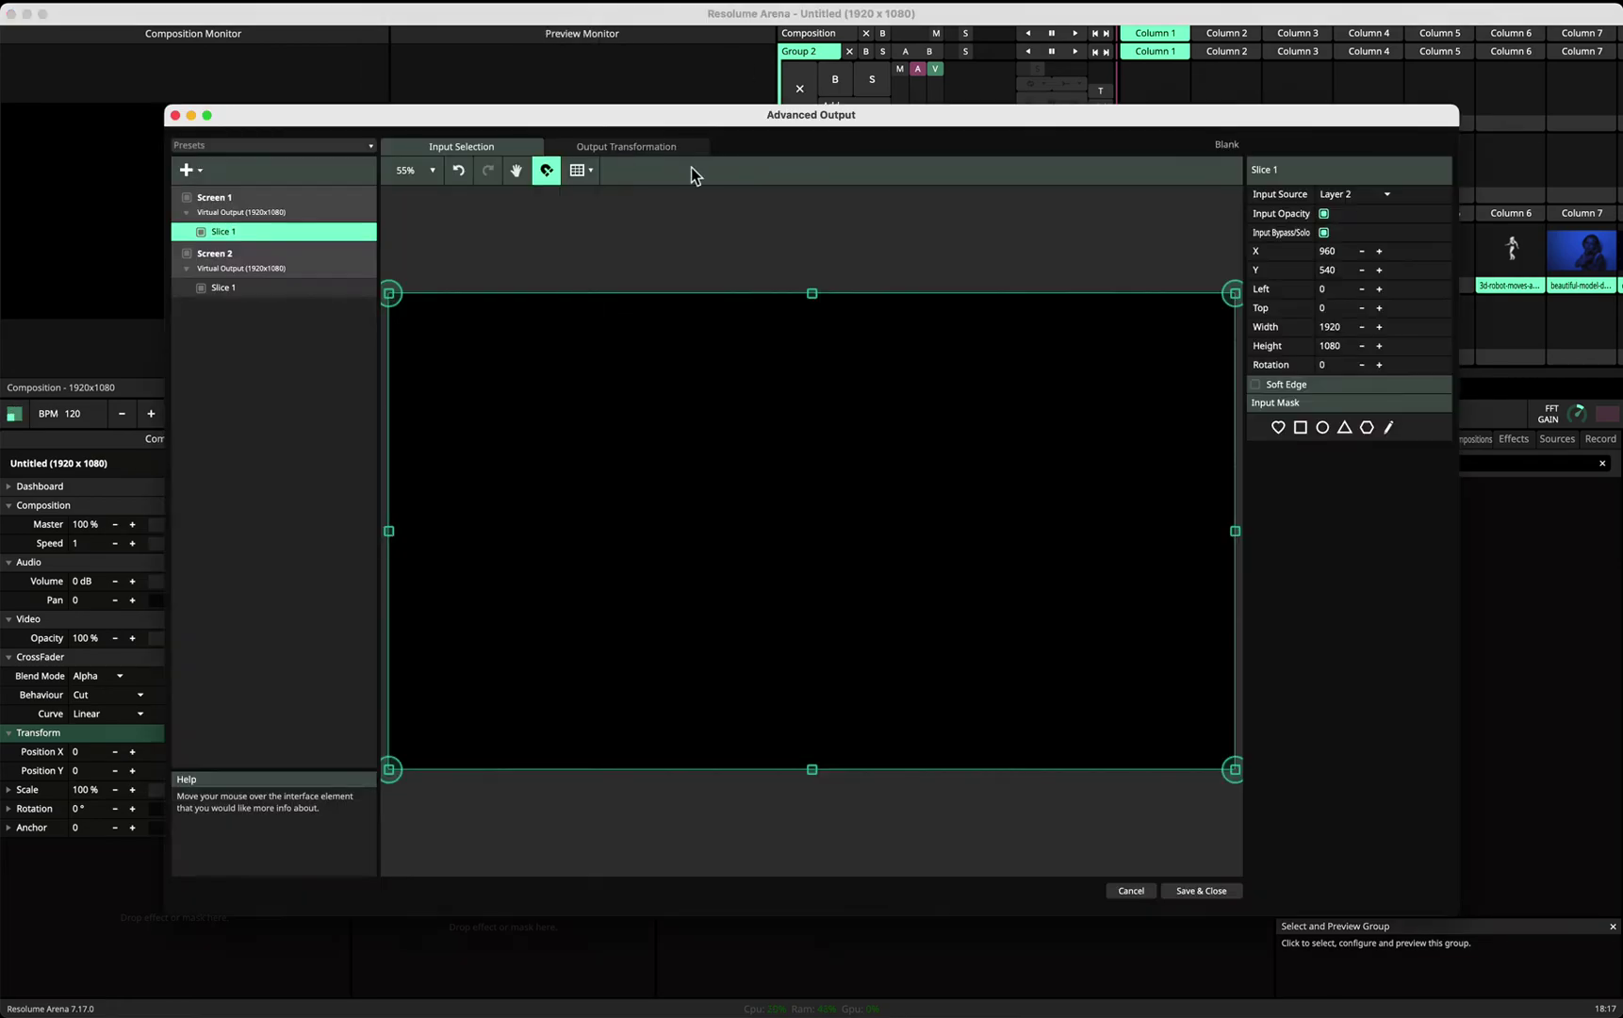
click(223, 231)
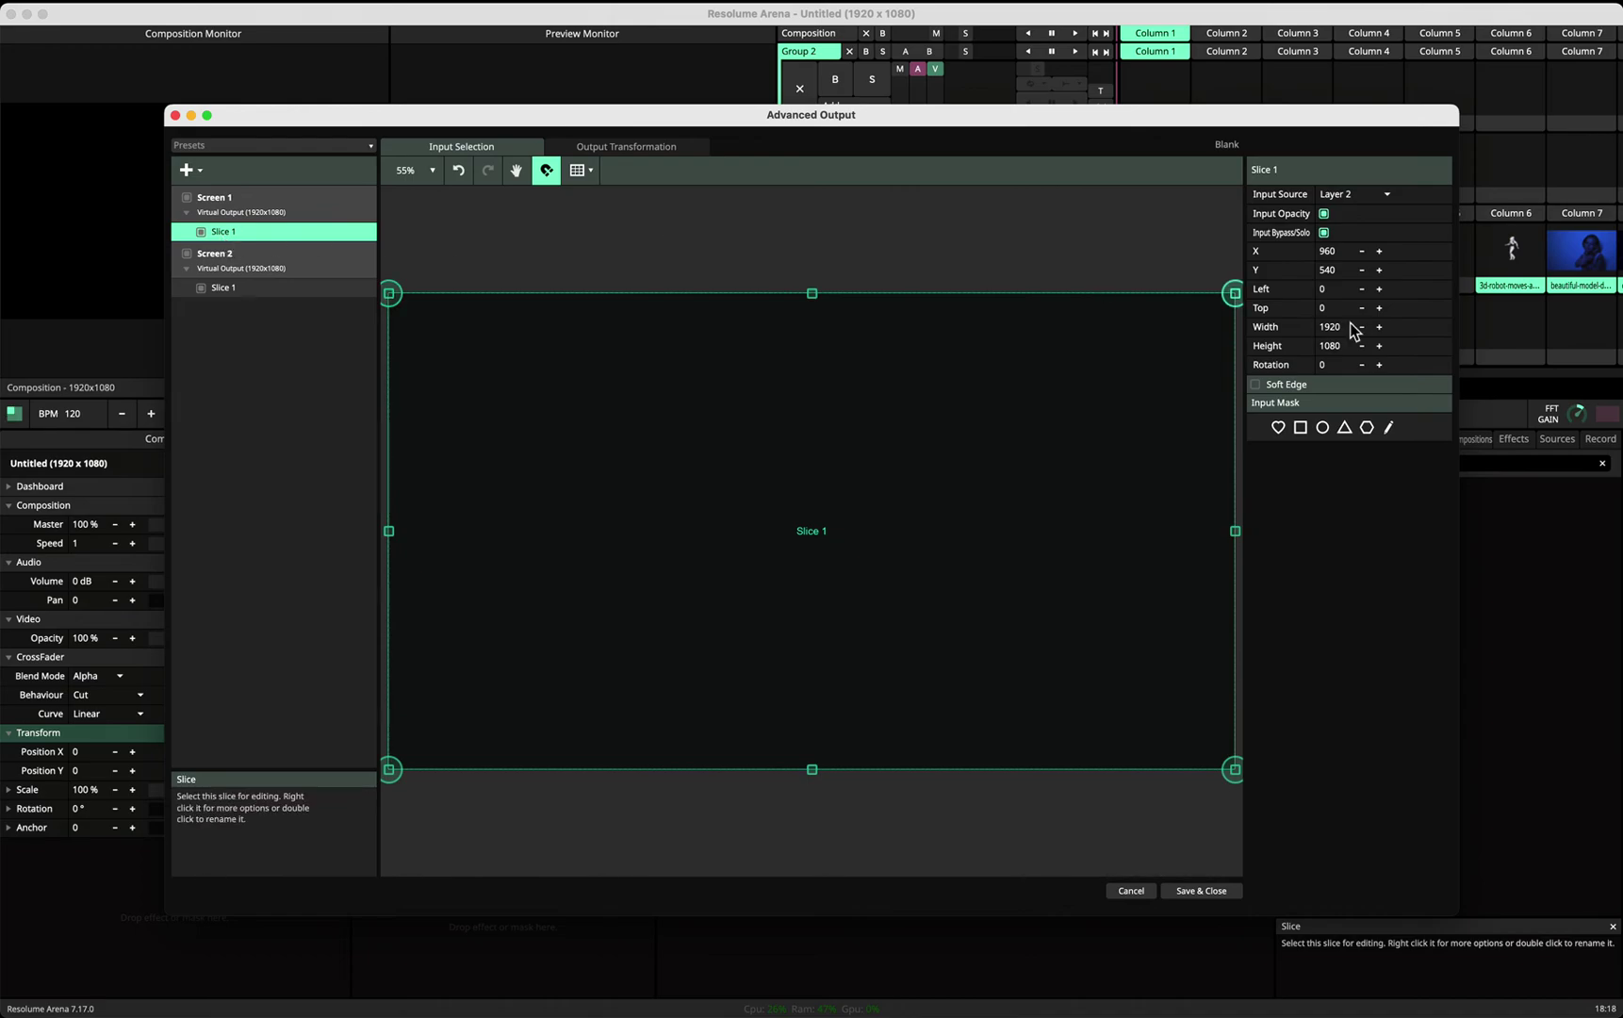
click(1354, 193)
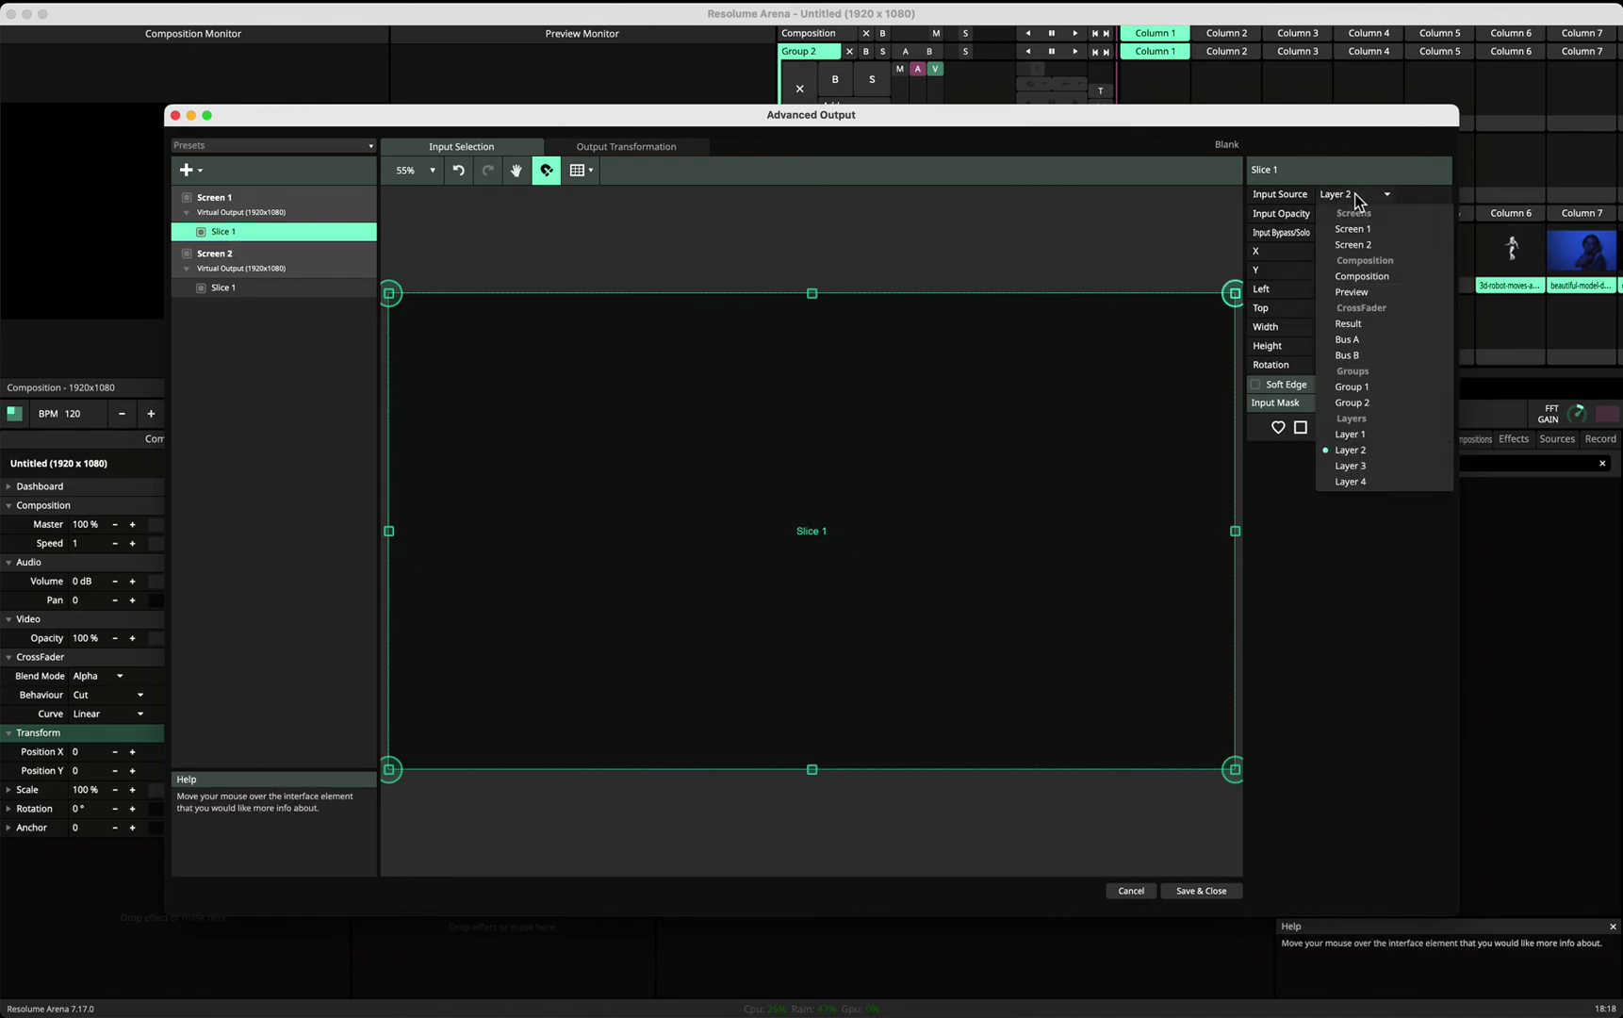
click(1378, 388)
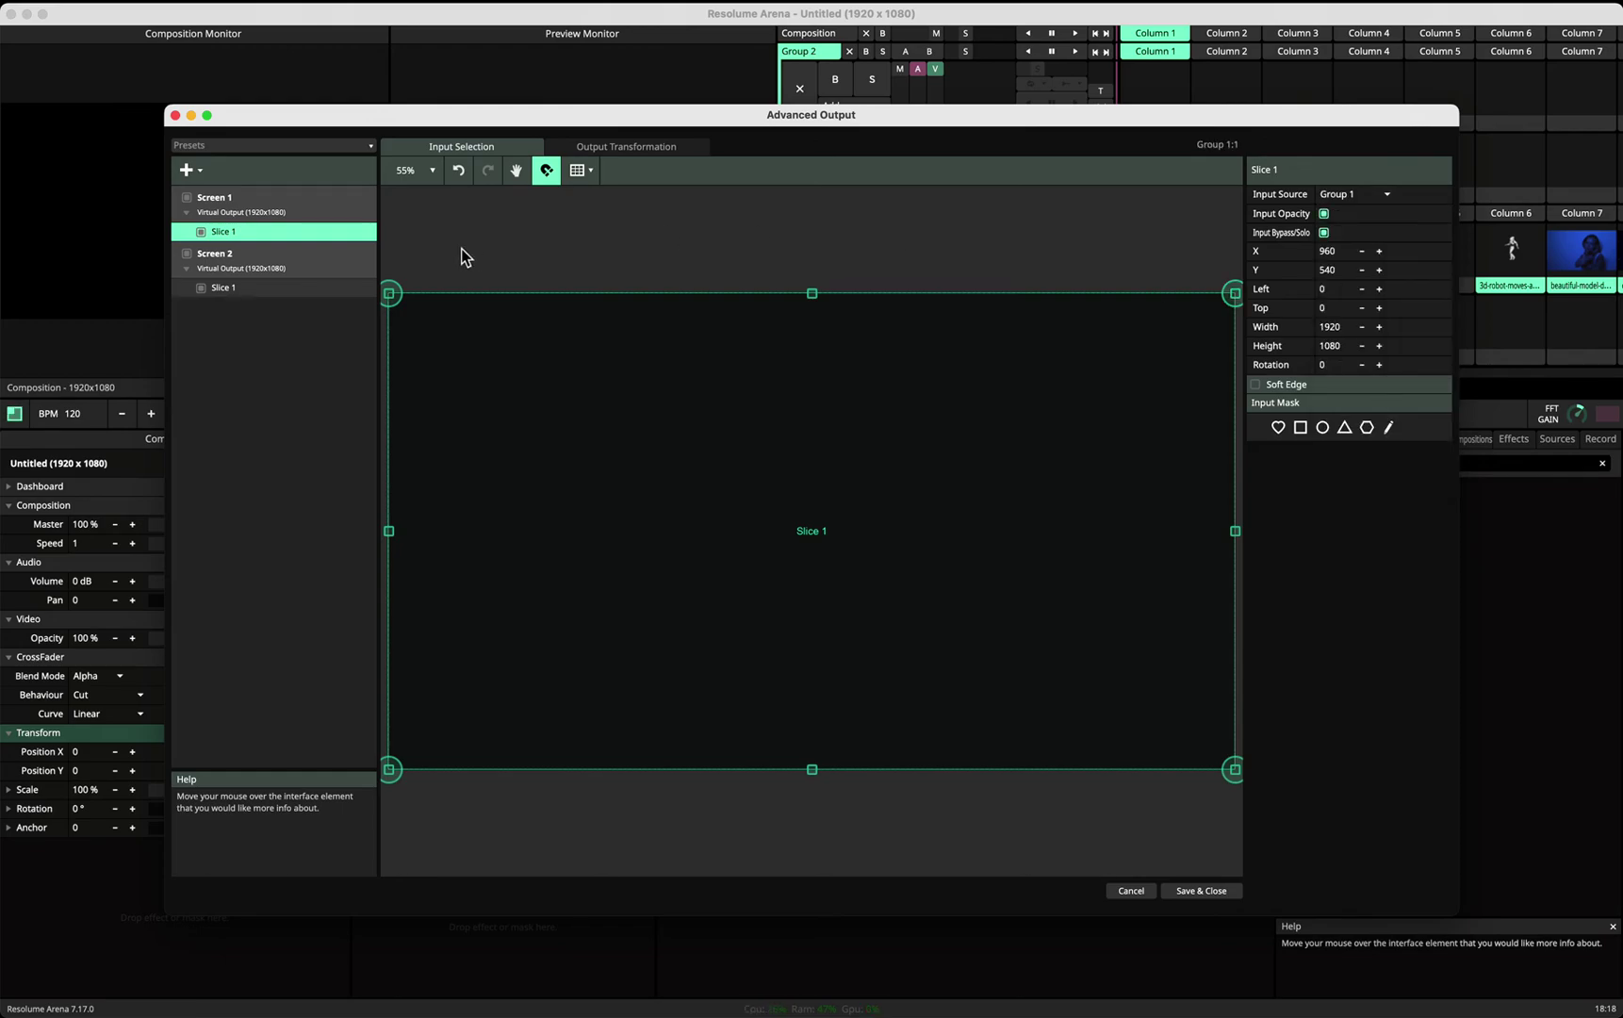
Set Screen 2's slice input source to Group 2 and save the output setup.
click(257, 287)
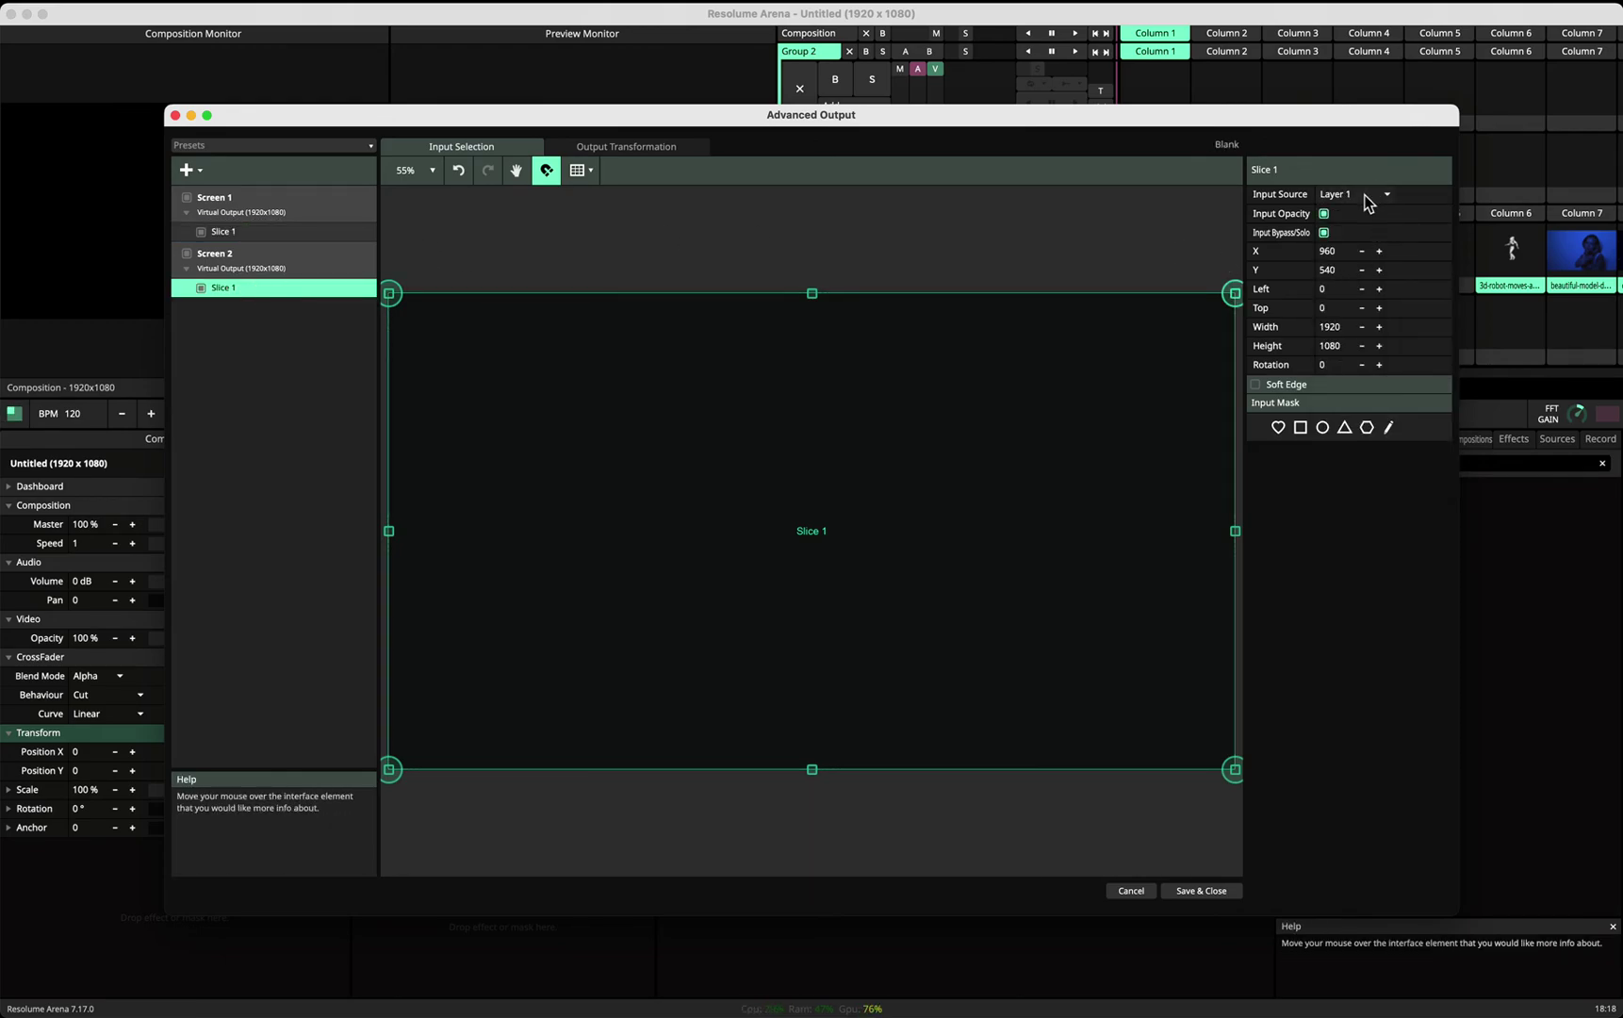
click(1363, 196)
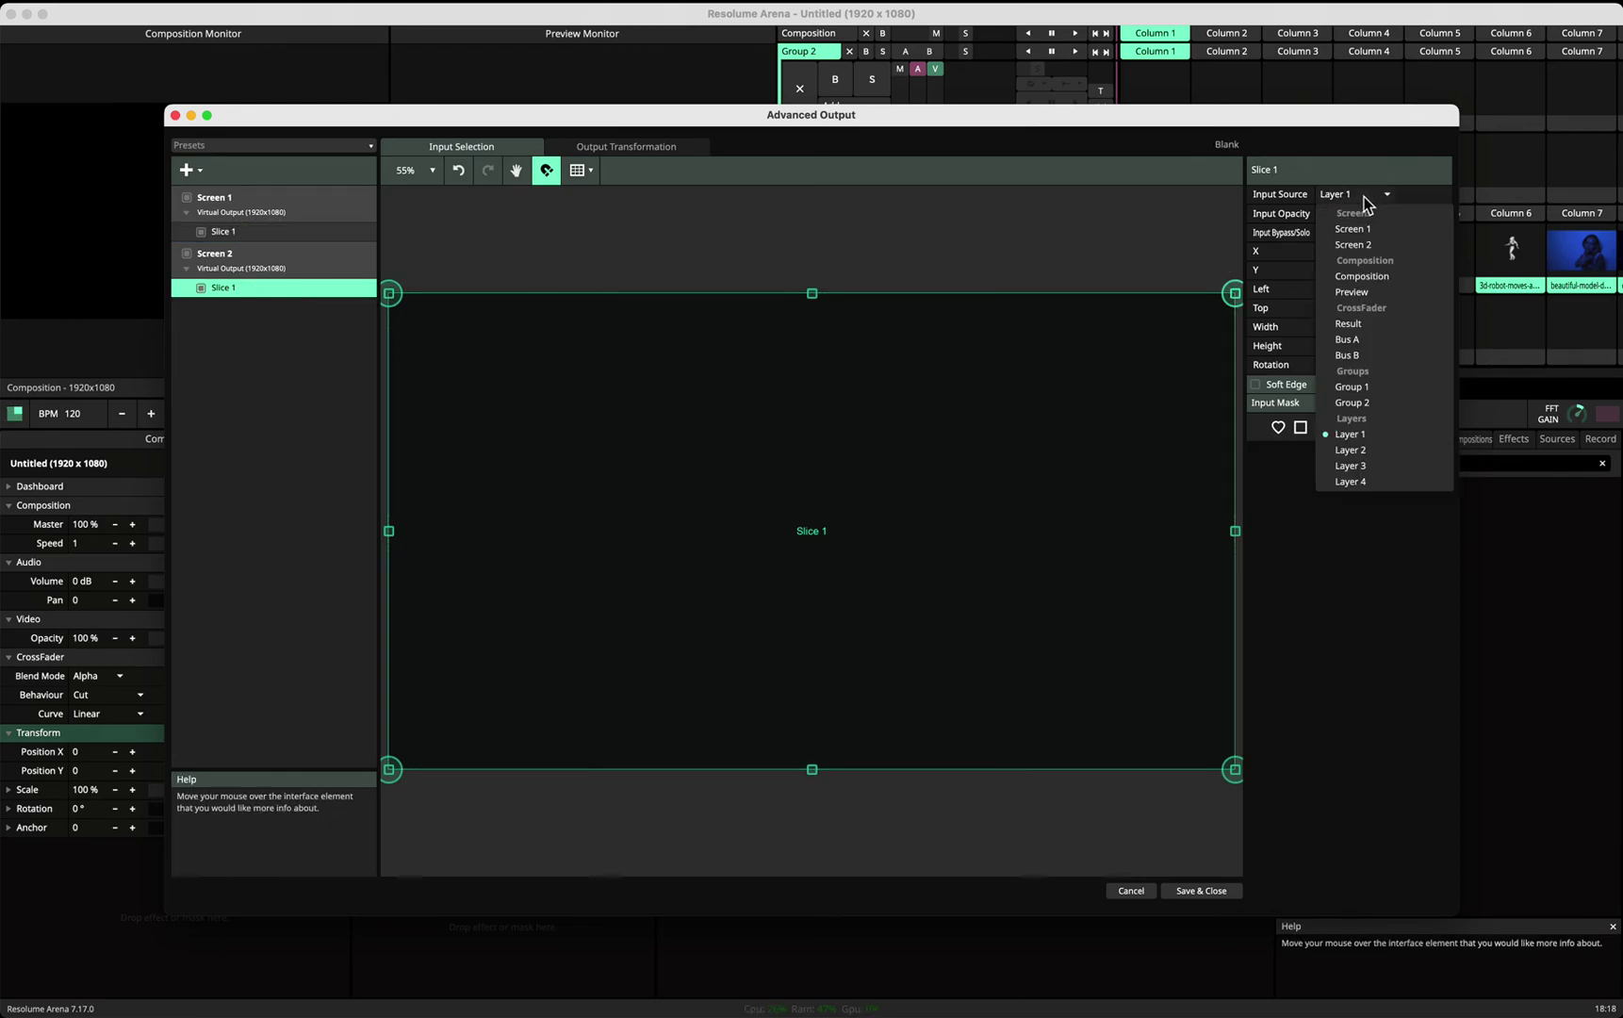
click(1382, 405)
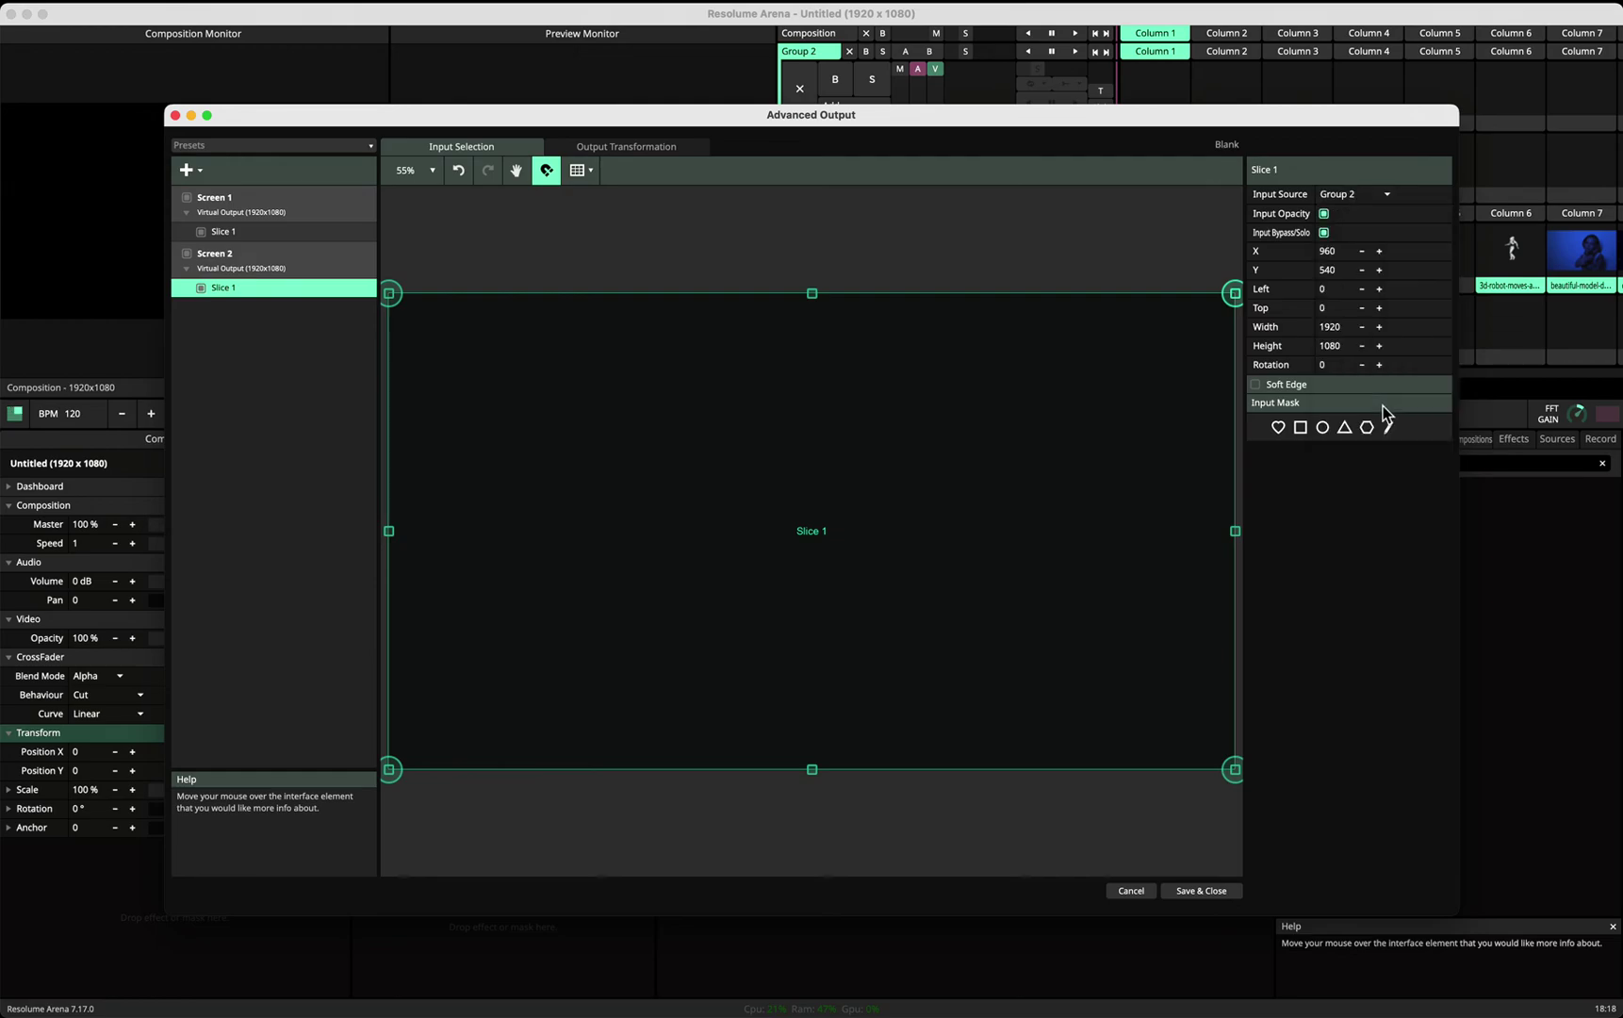
click(1193, 892)
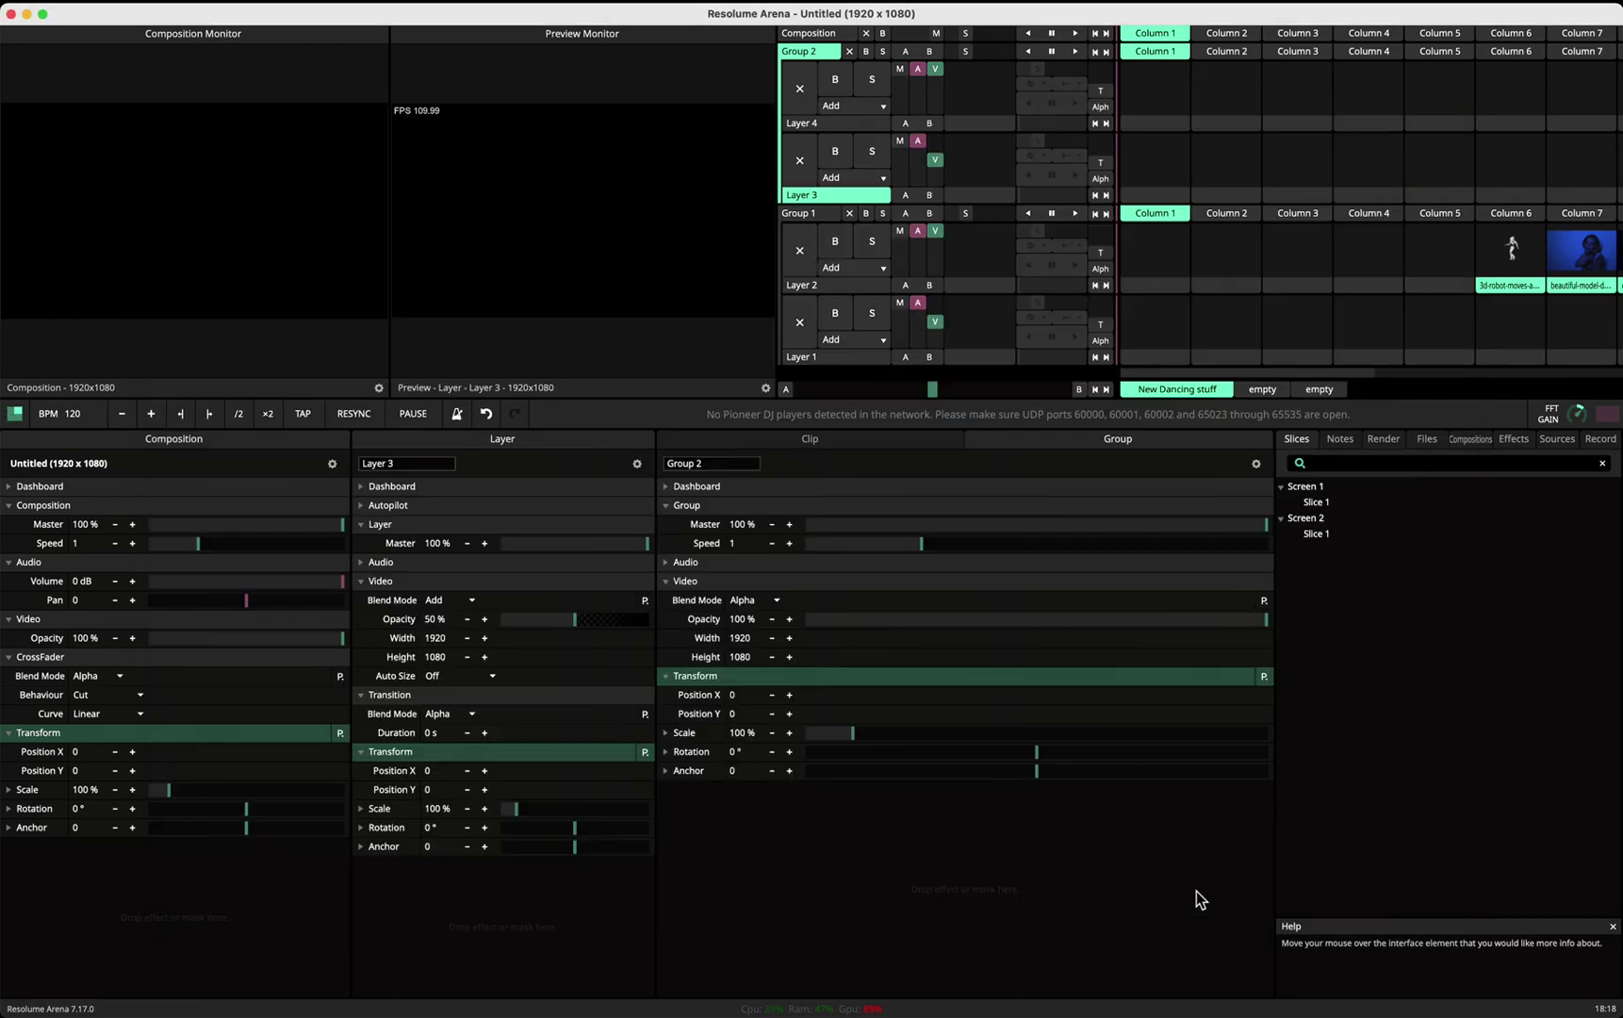
Launch the Column 7 dancing model clip in Layer 2, then copy the robot clip into Layer 3 Column 6 and launch it.
click(1585, 255)
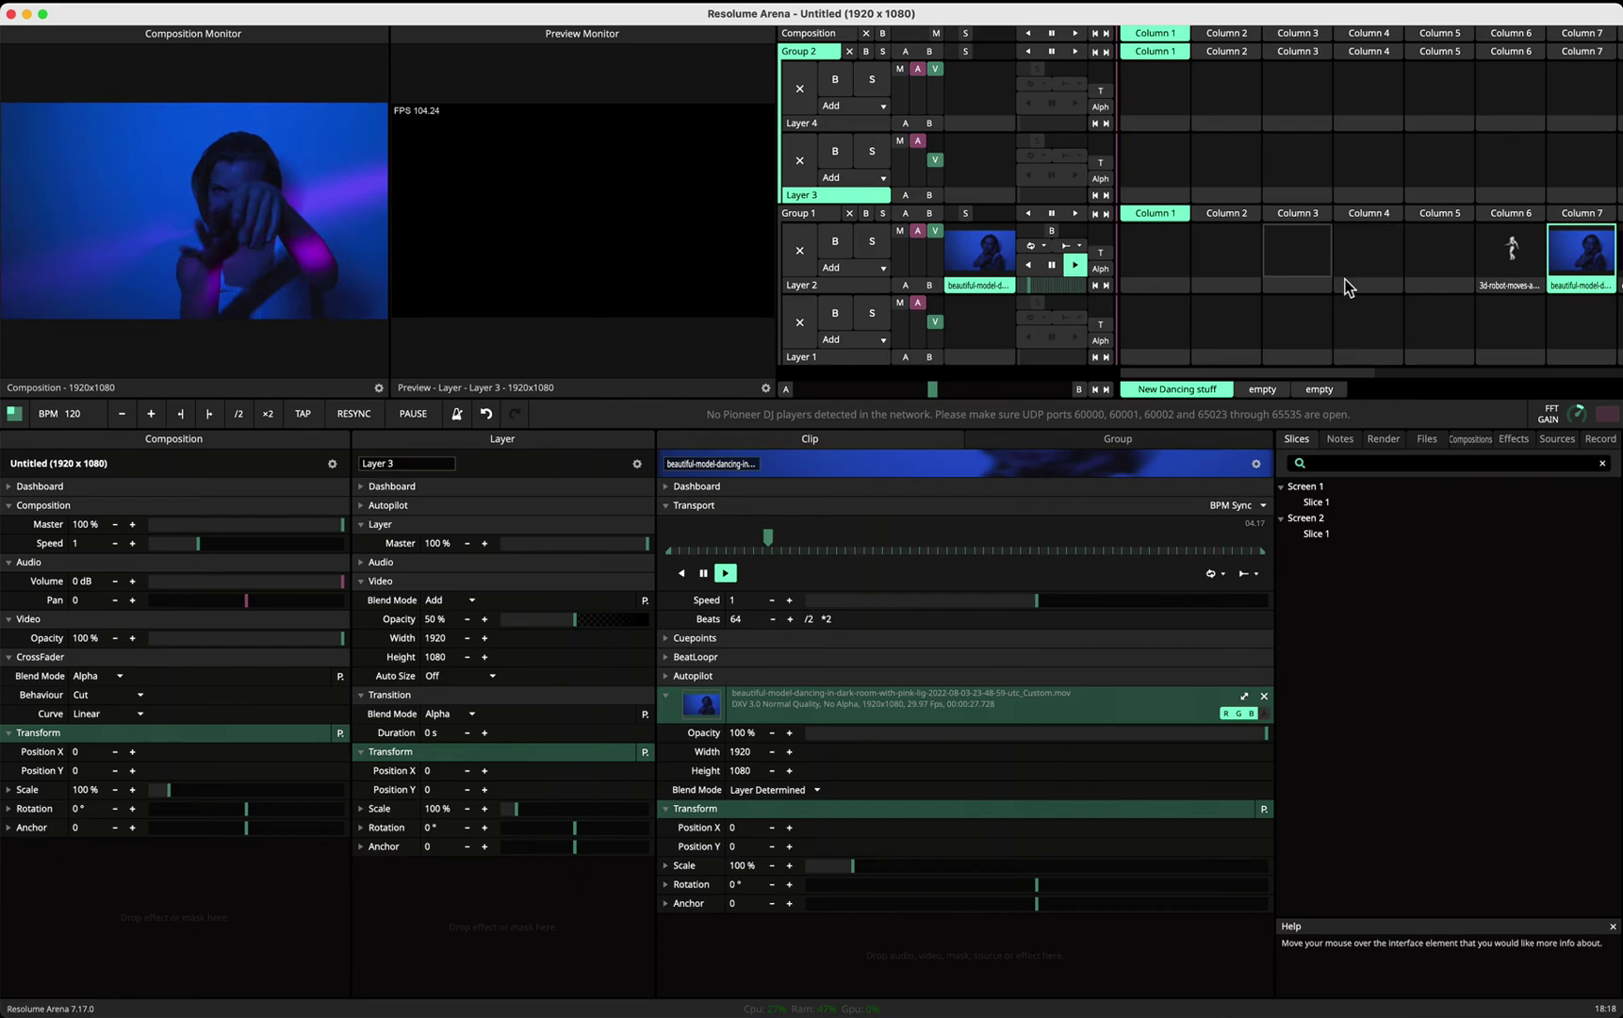
drag(1512, 280, 1521, 184)
click(1520, 167)
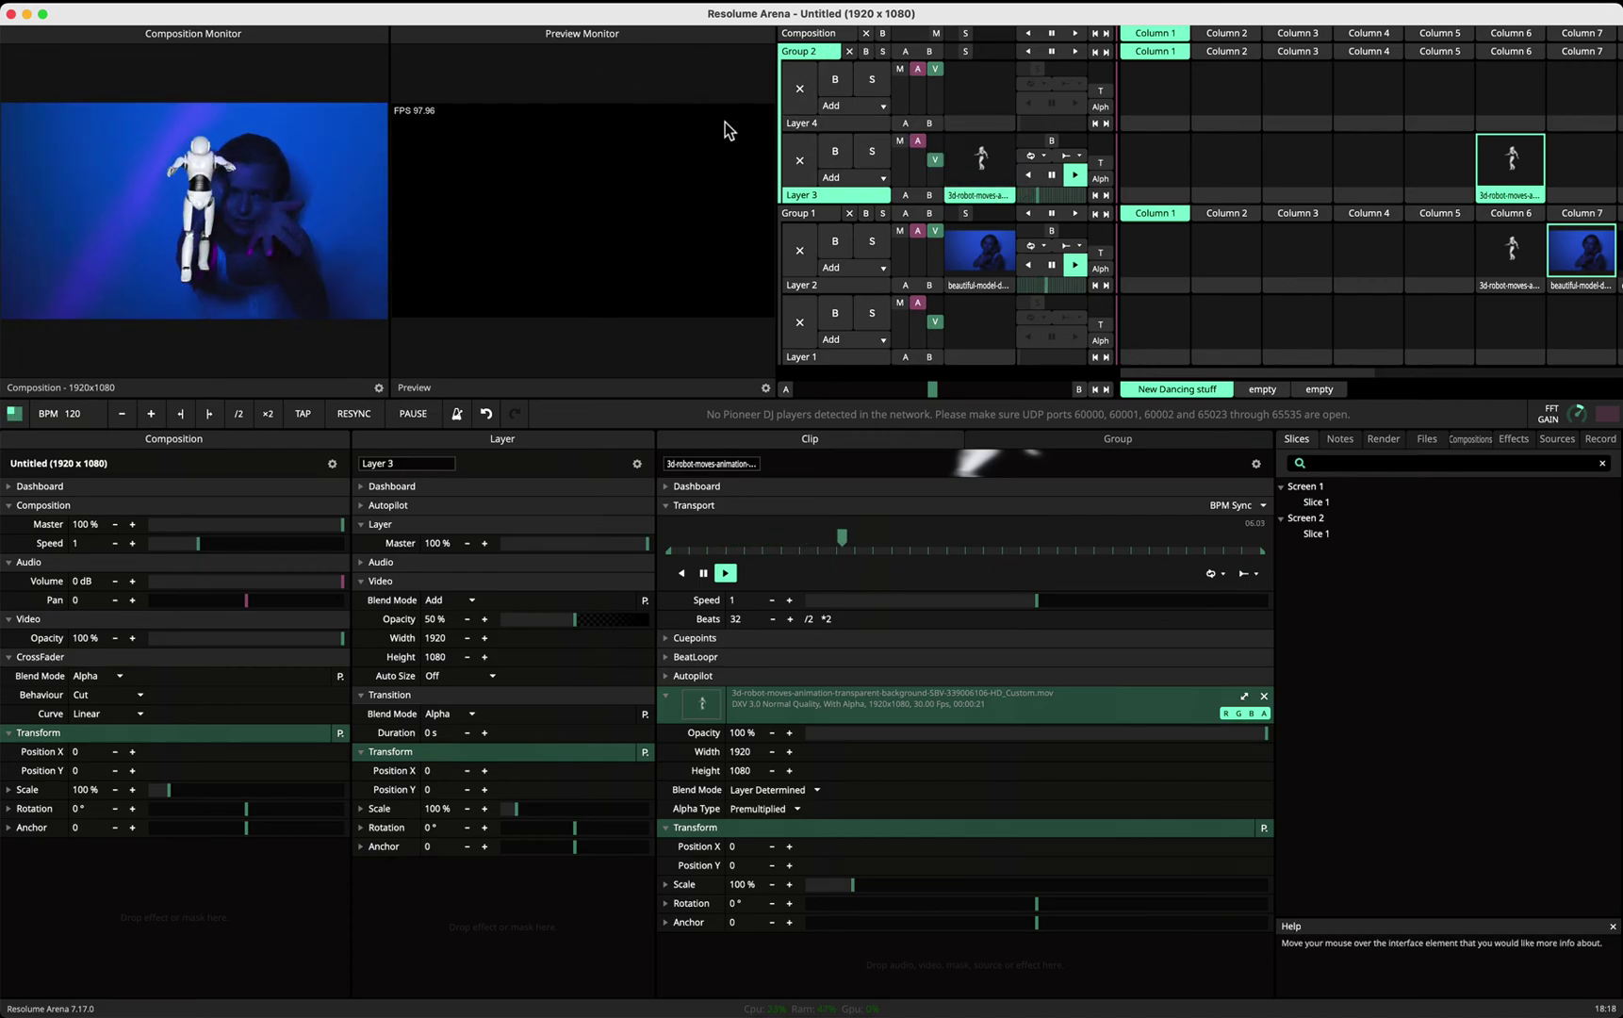
Duplicate the Preview Monitor and set the copy to show Group 1.
right_click(621, 35)
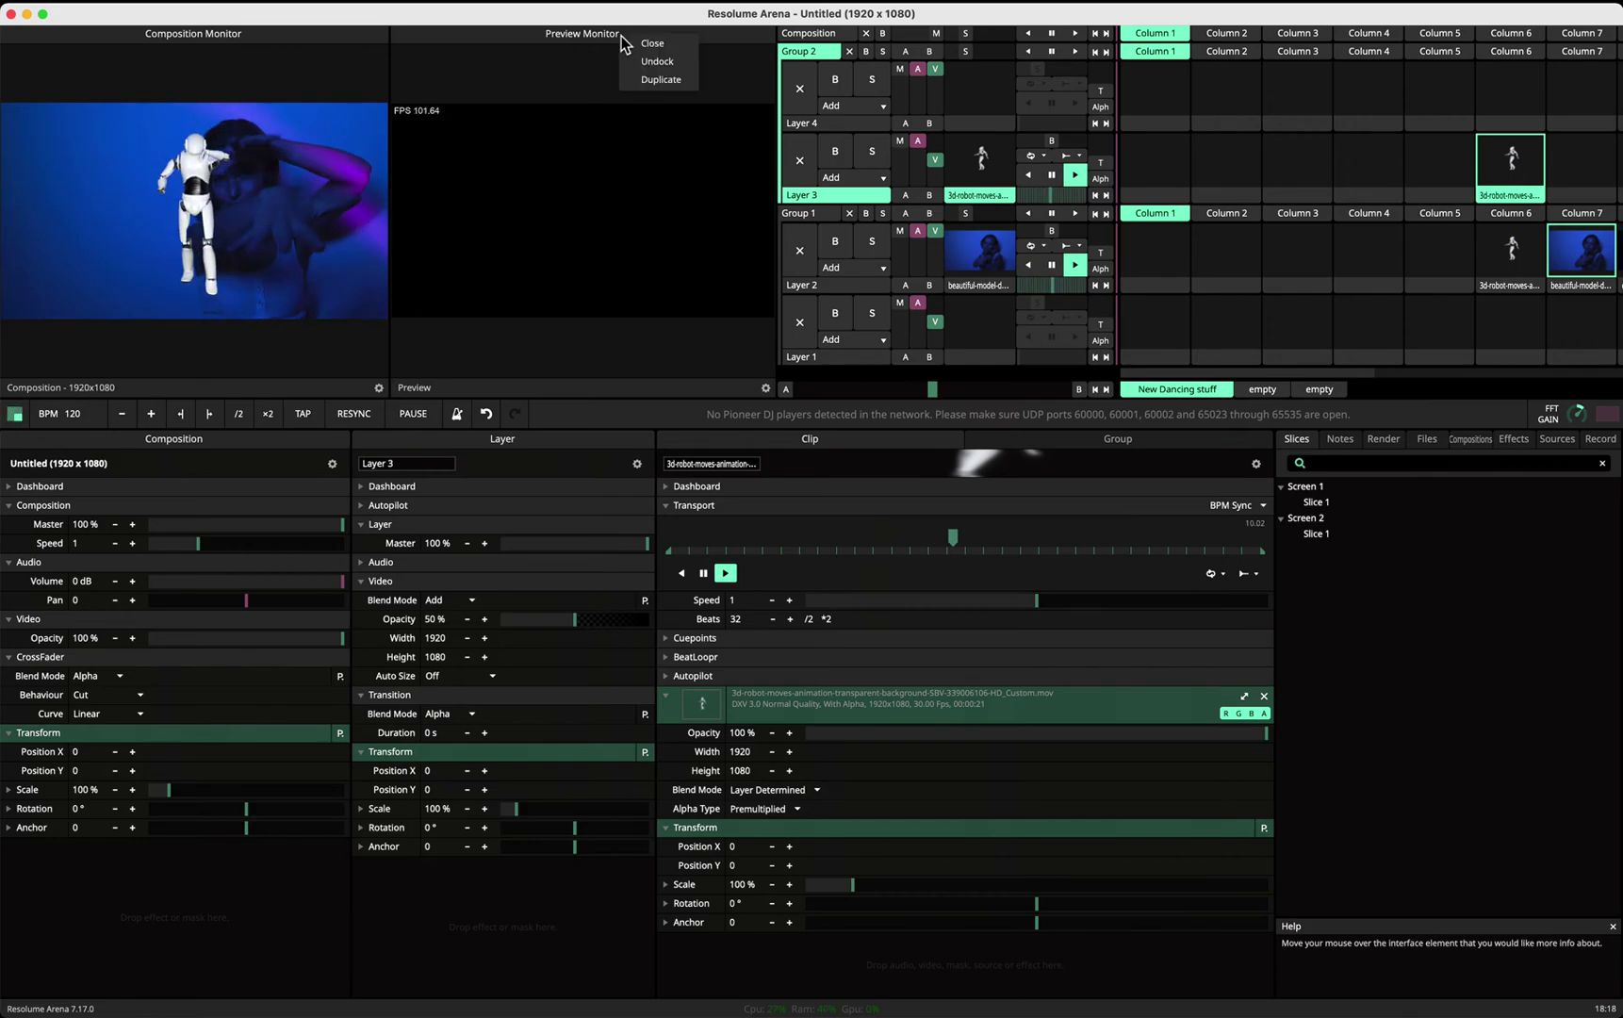
click(675, 74)
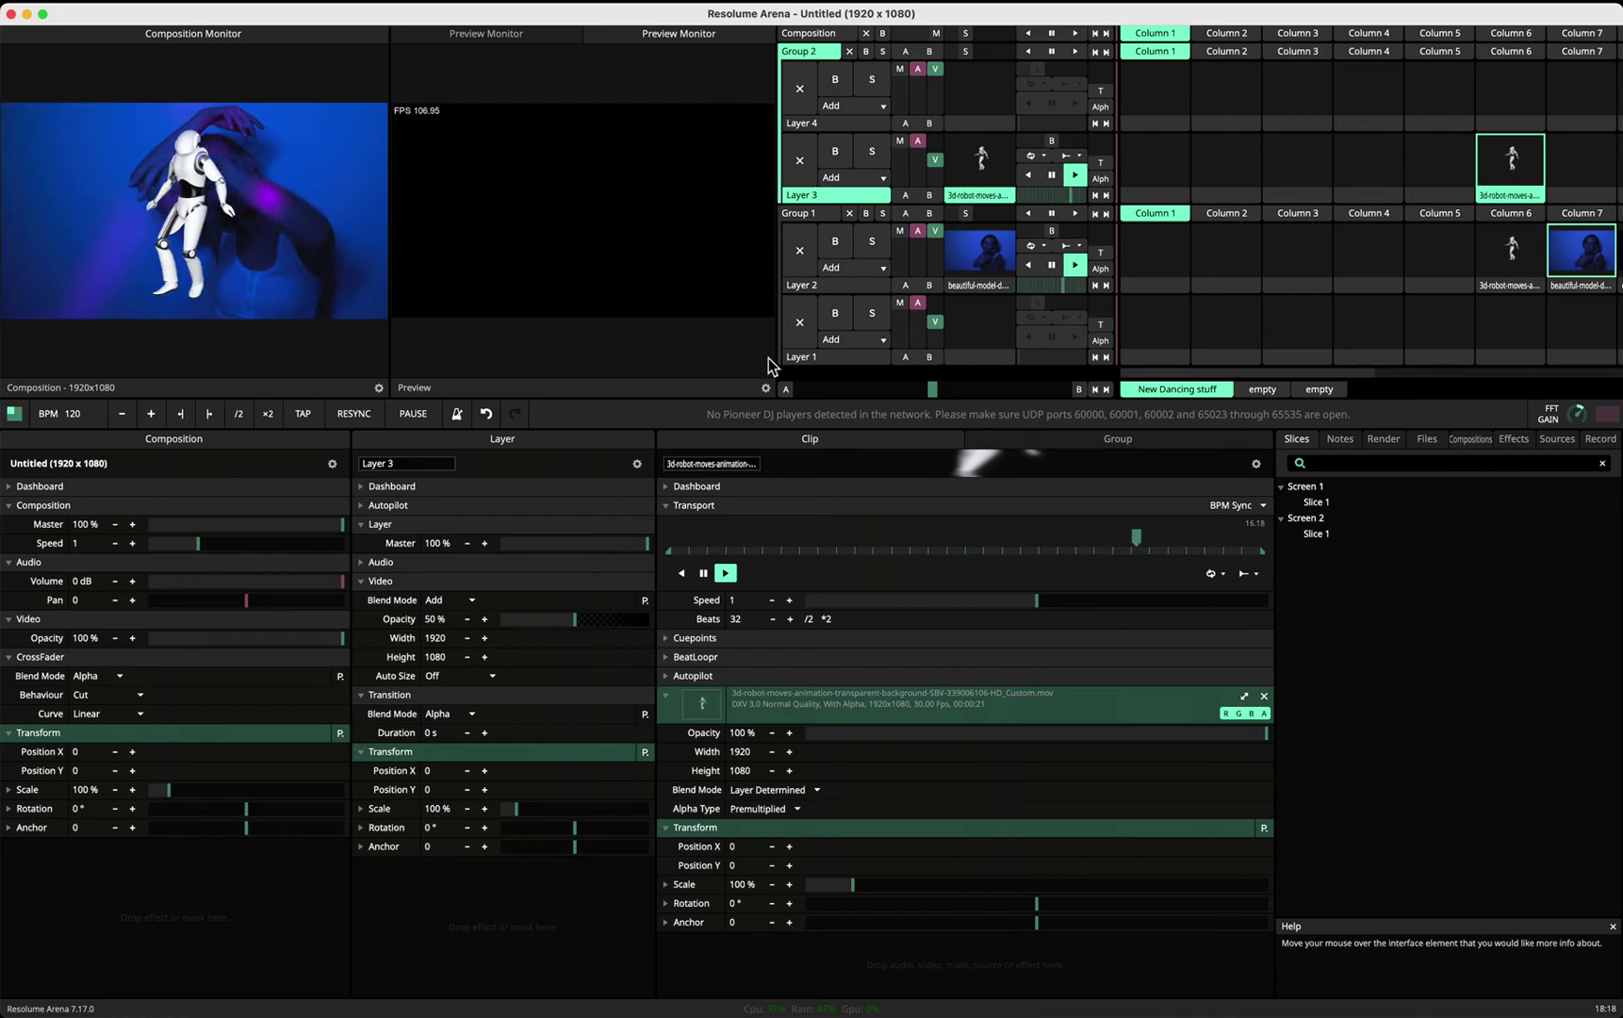
click(767, 388)
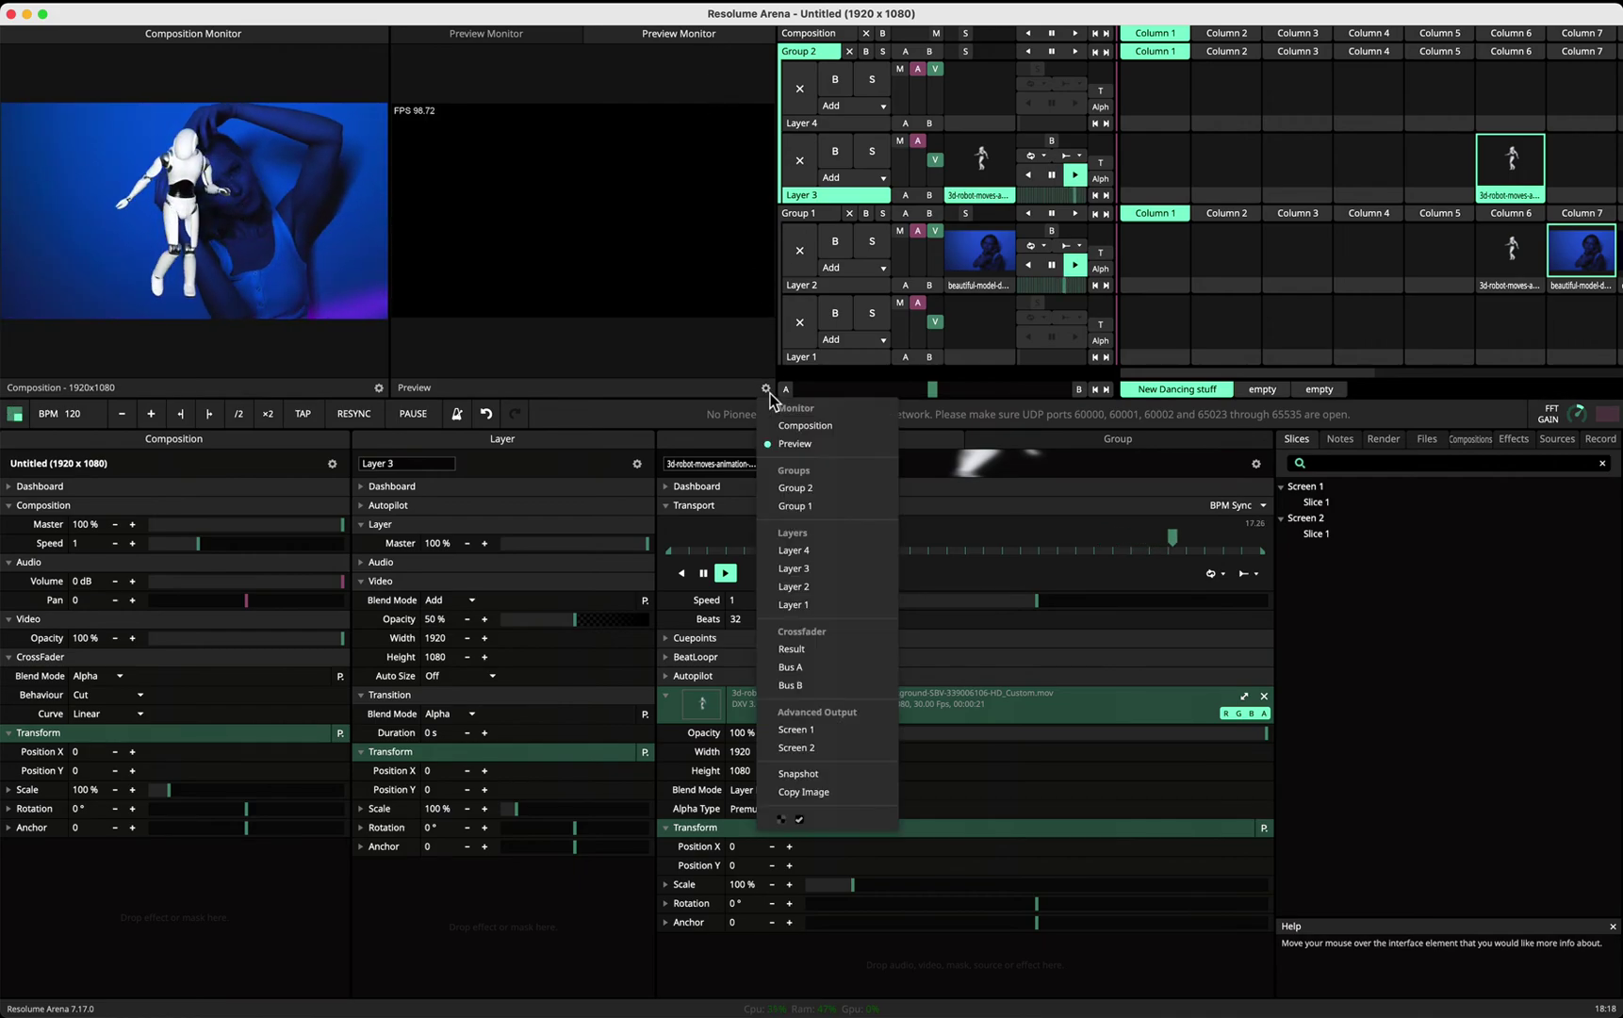
click(816, 505)
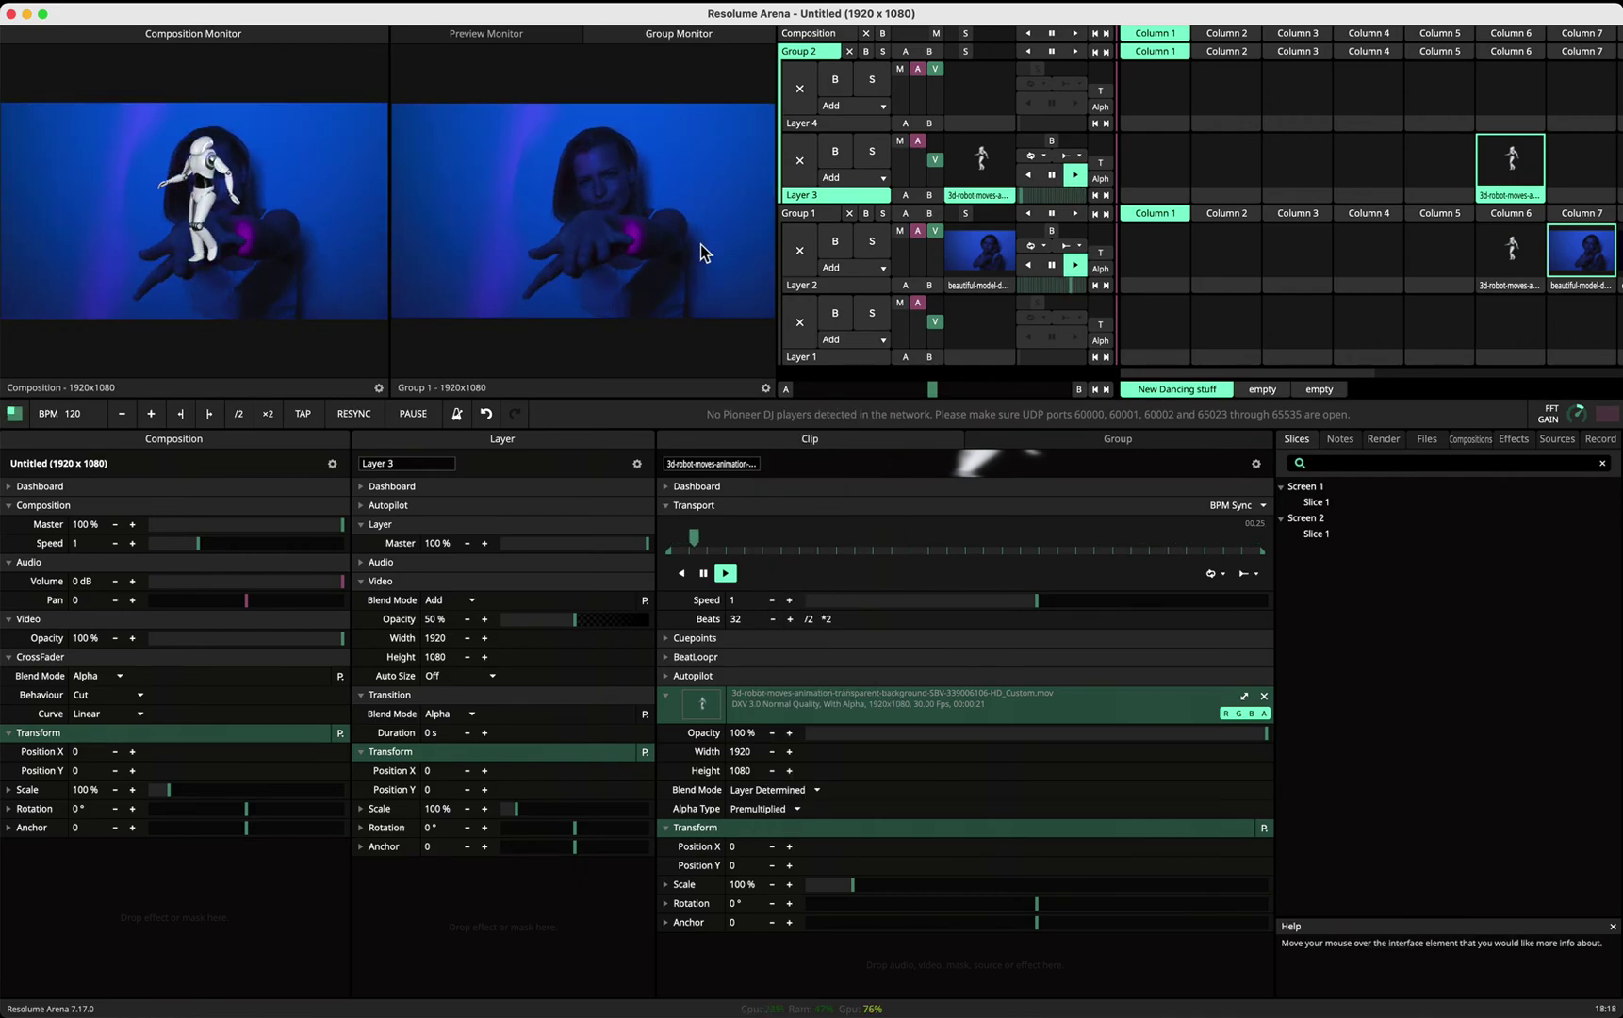
Duplicate the Group Monitor as a Group 2 monitor, then compare the Group 1 and Group 2 views.
right_click(715, 38)
click(753, 82)
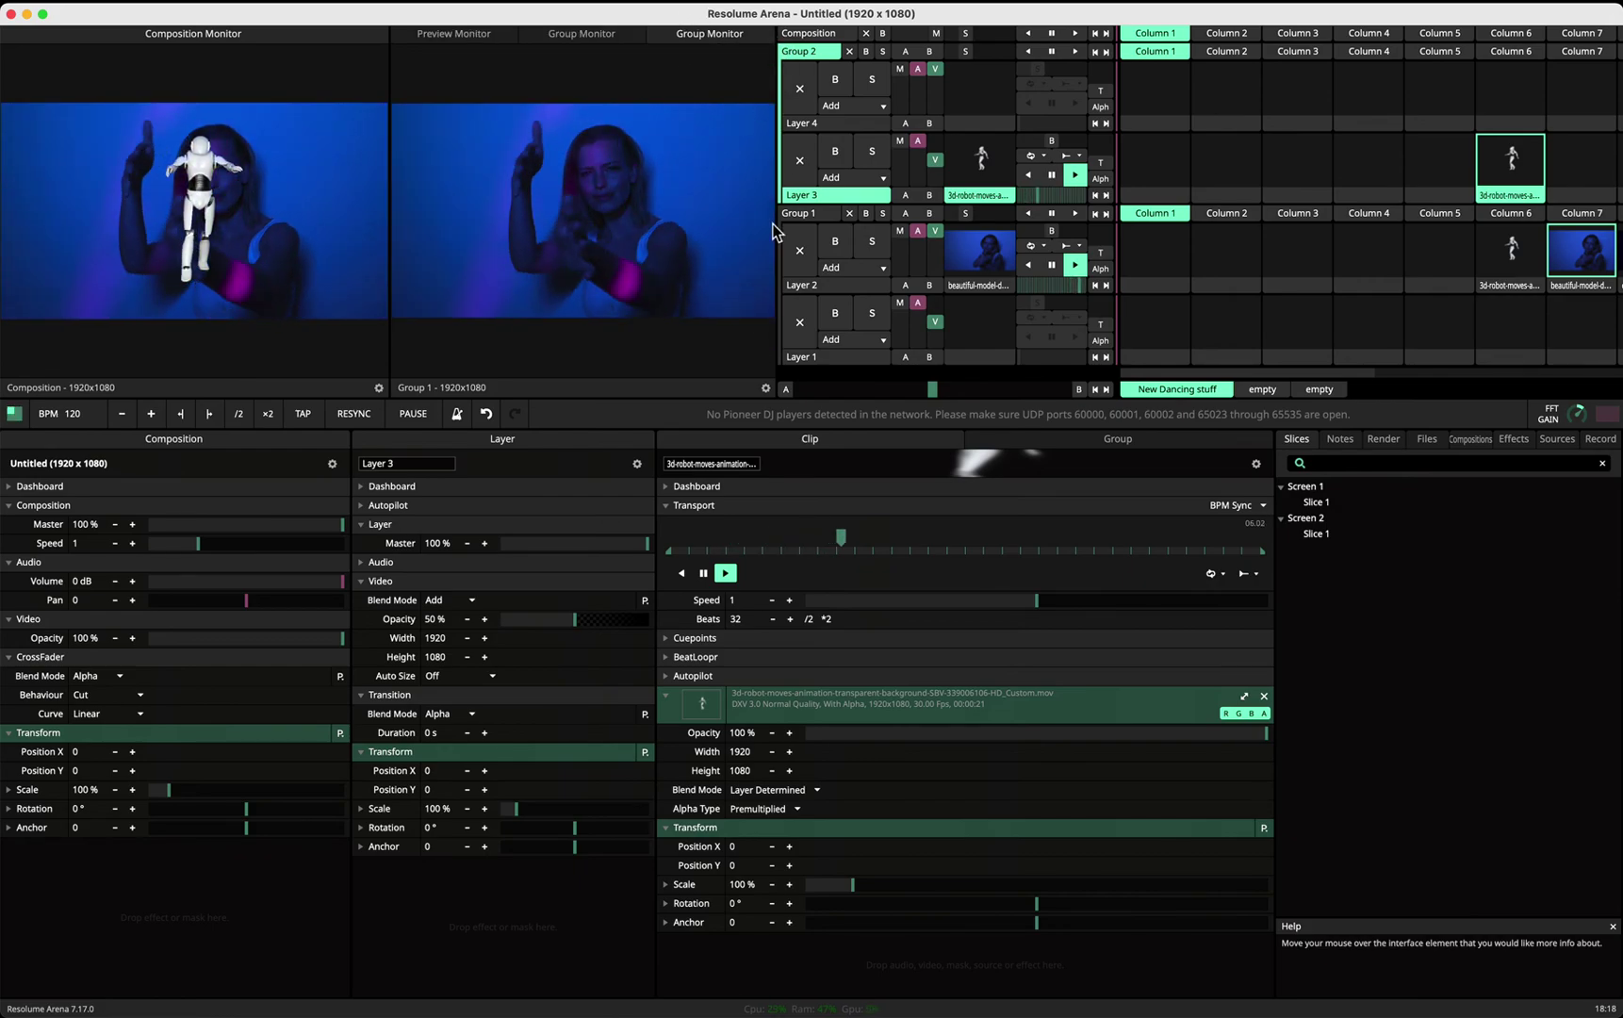
click(765, 388)
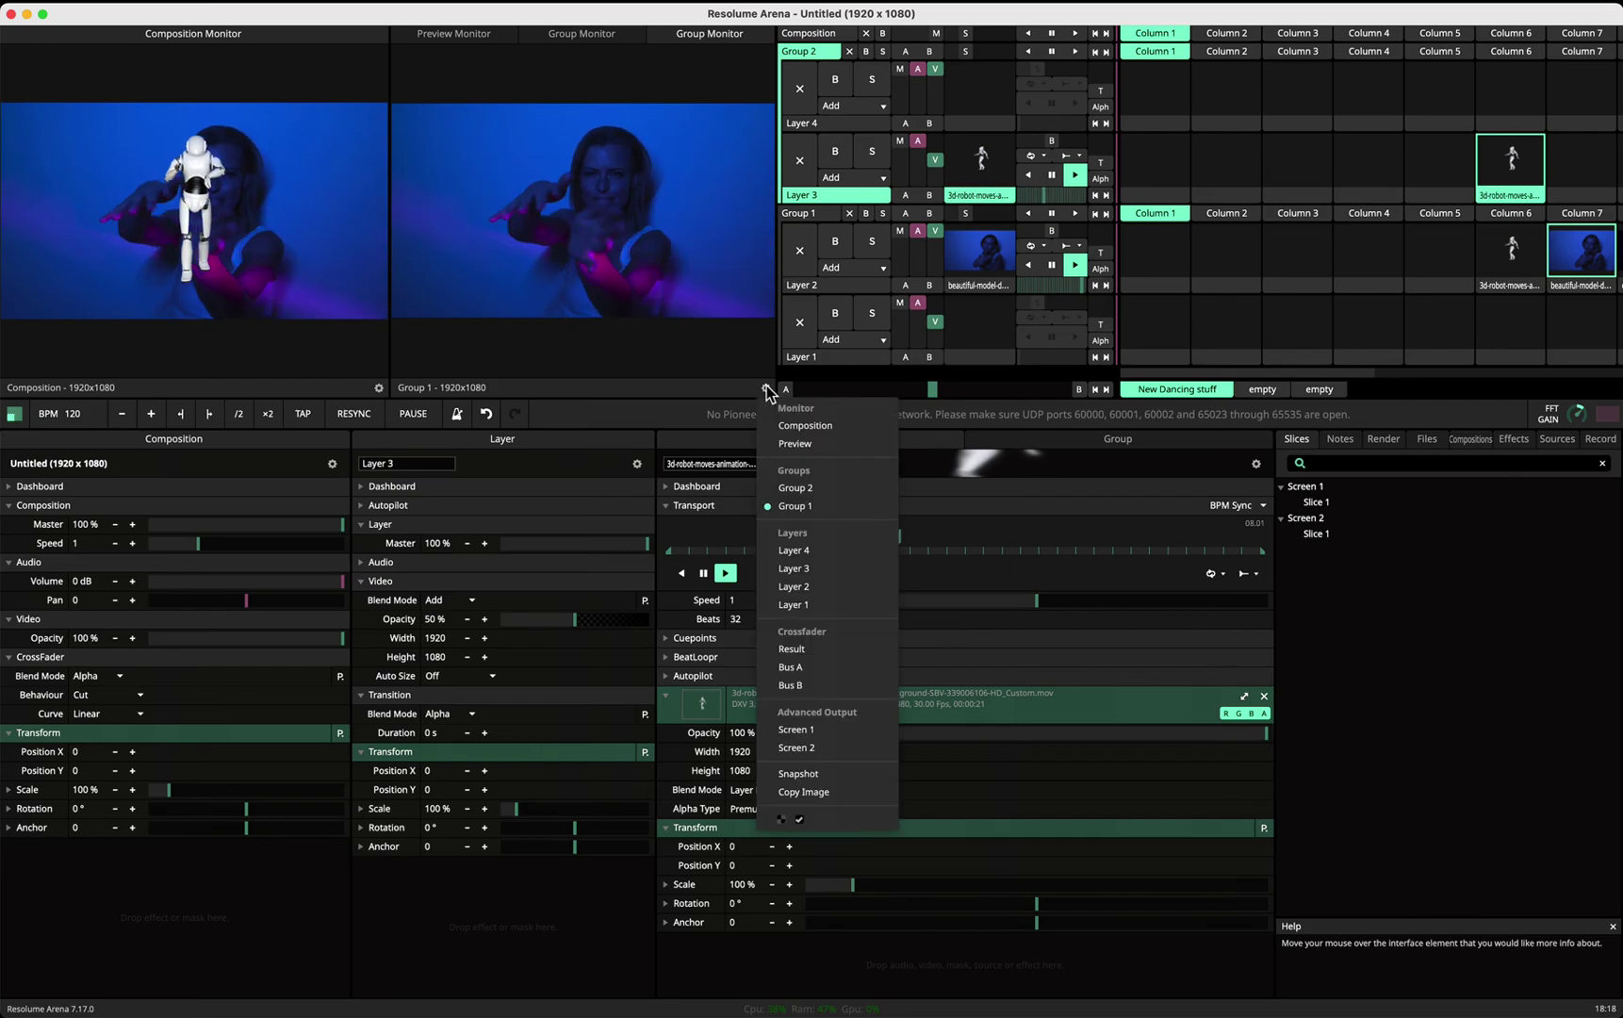
click(796, 488)
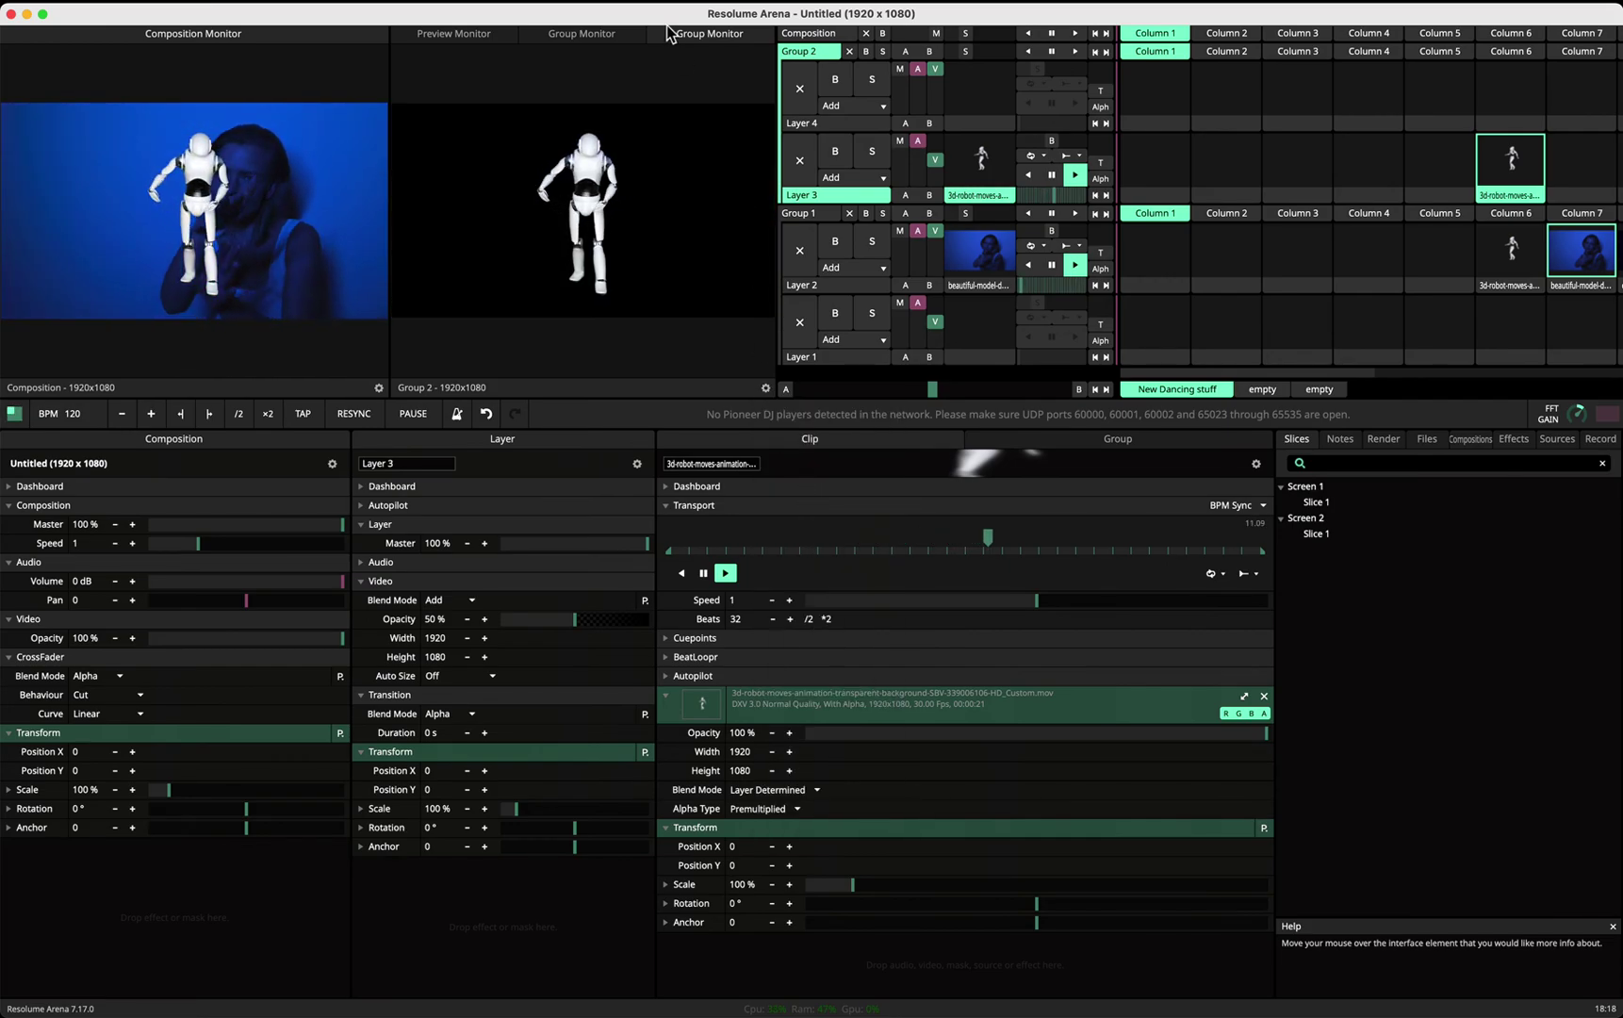
click(592, 36)
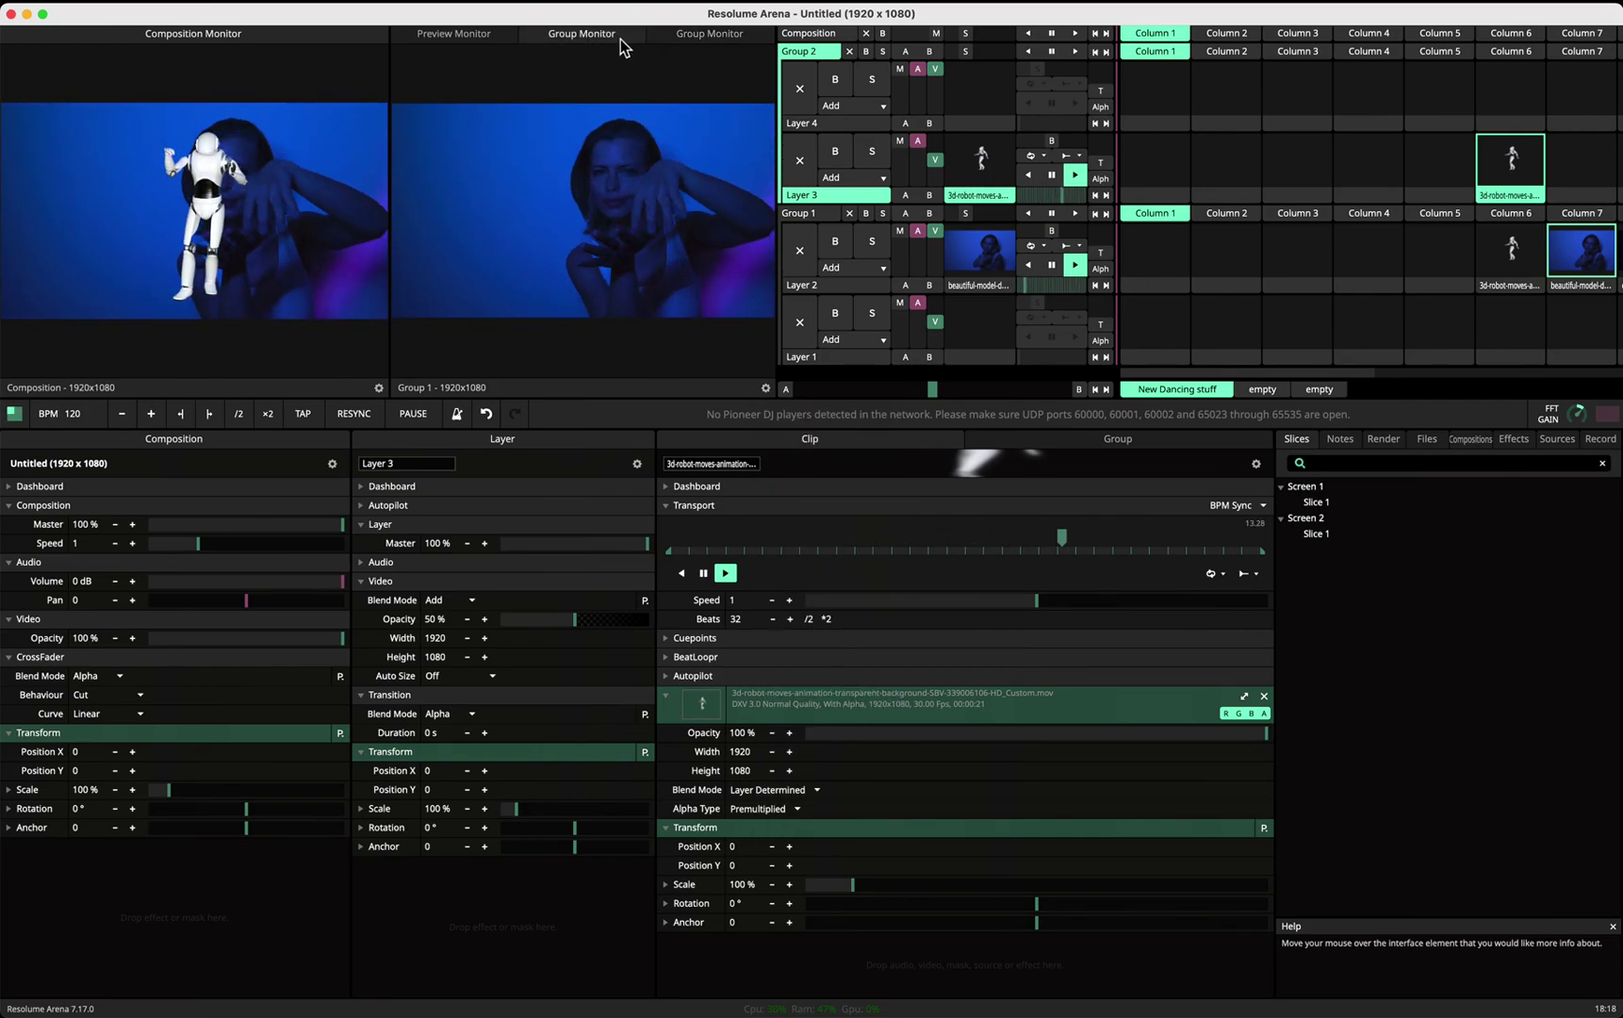
click(747, 40)
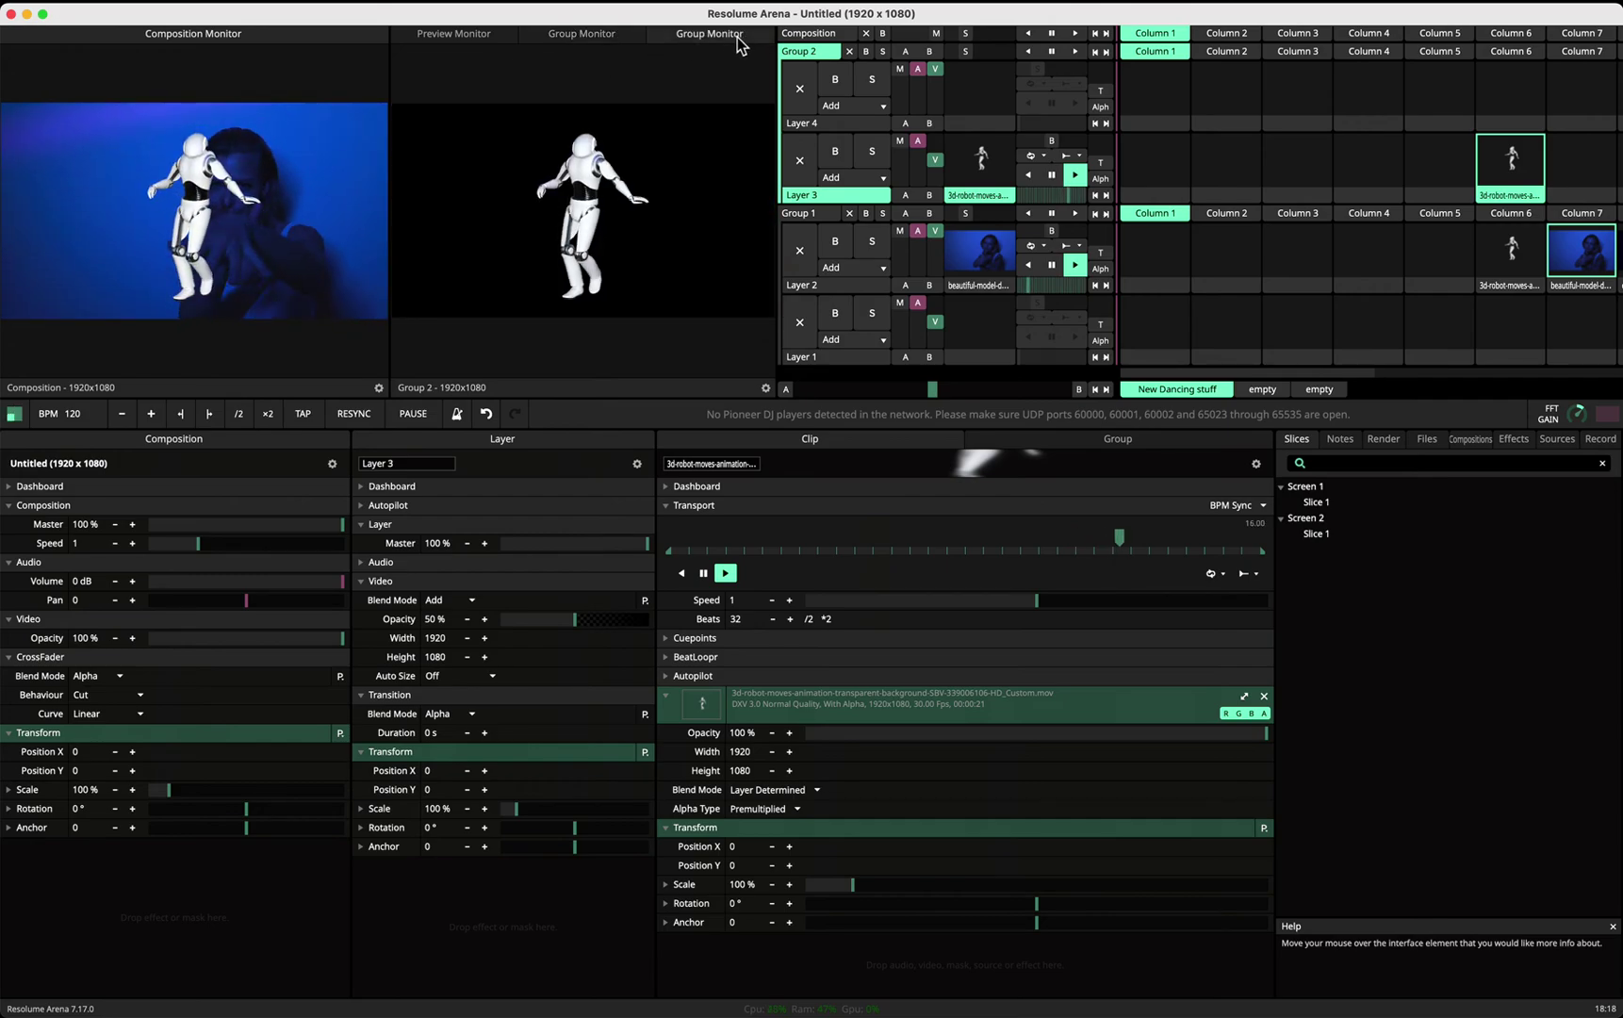
click(617, 32)
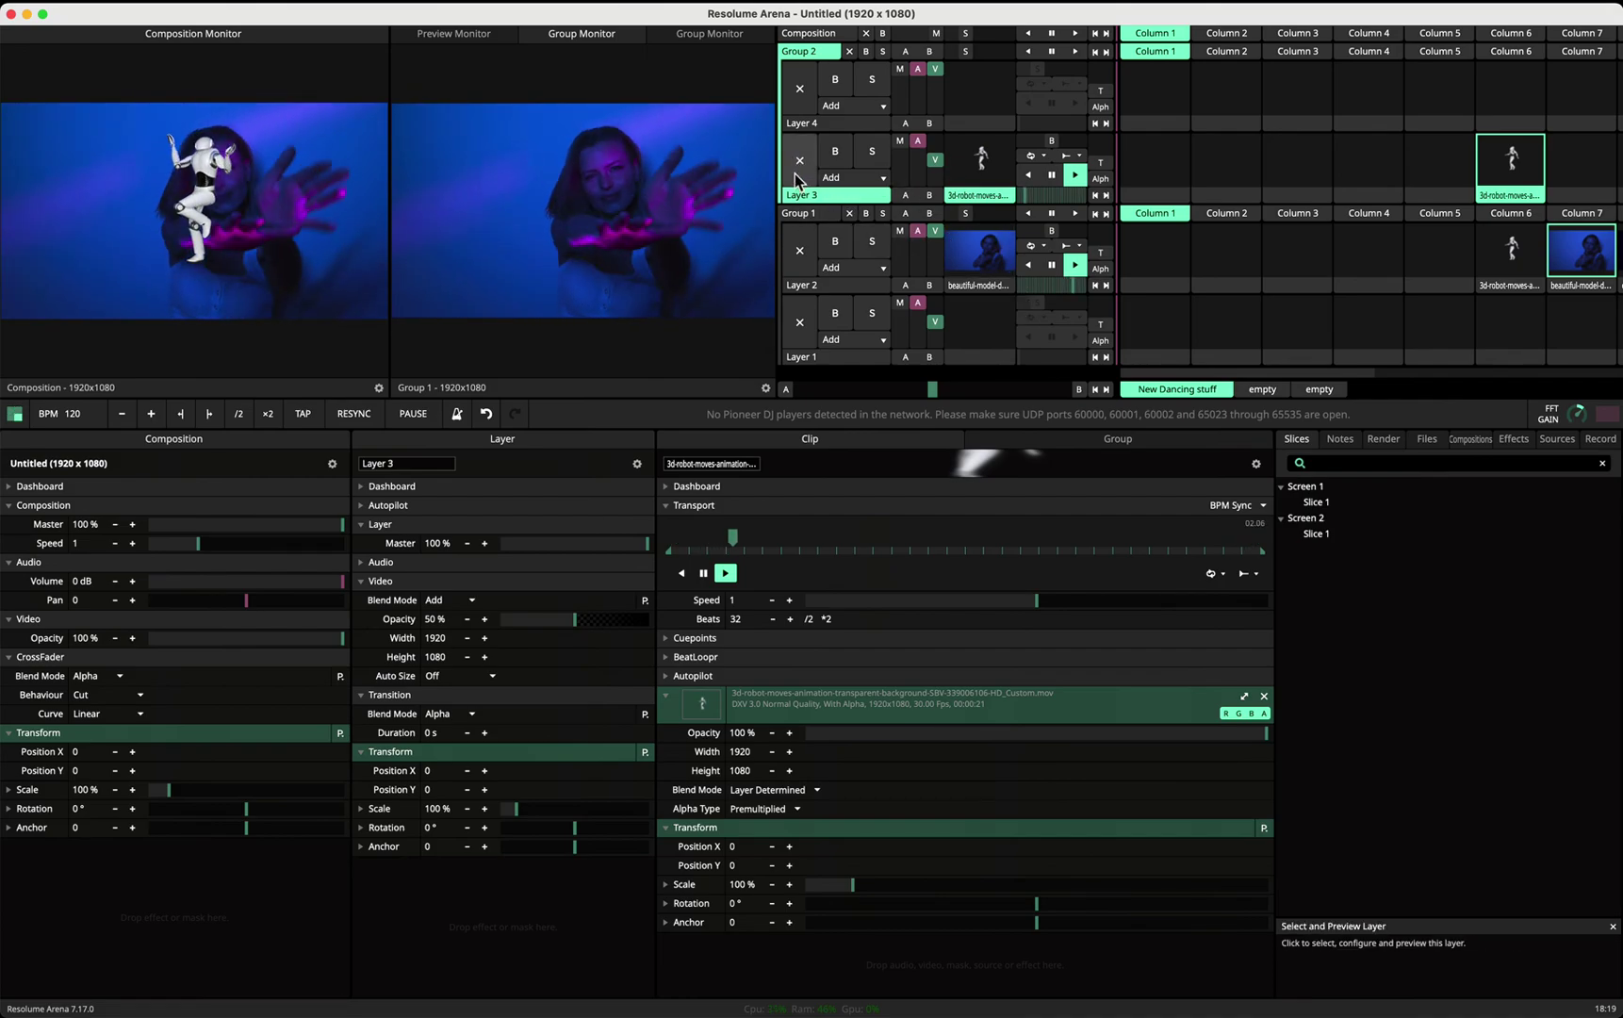
Change Group 2's blend mode from Alpha to Cut in the Group panel.
click(818, 54)
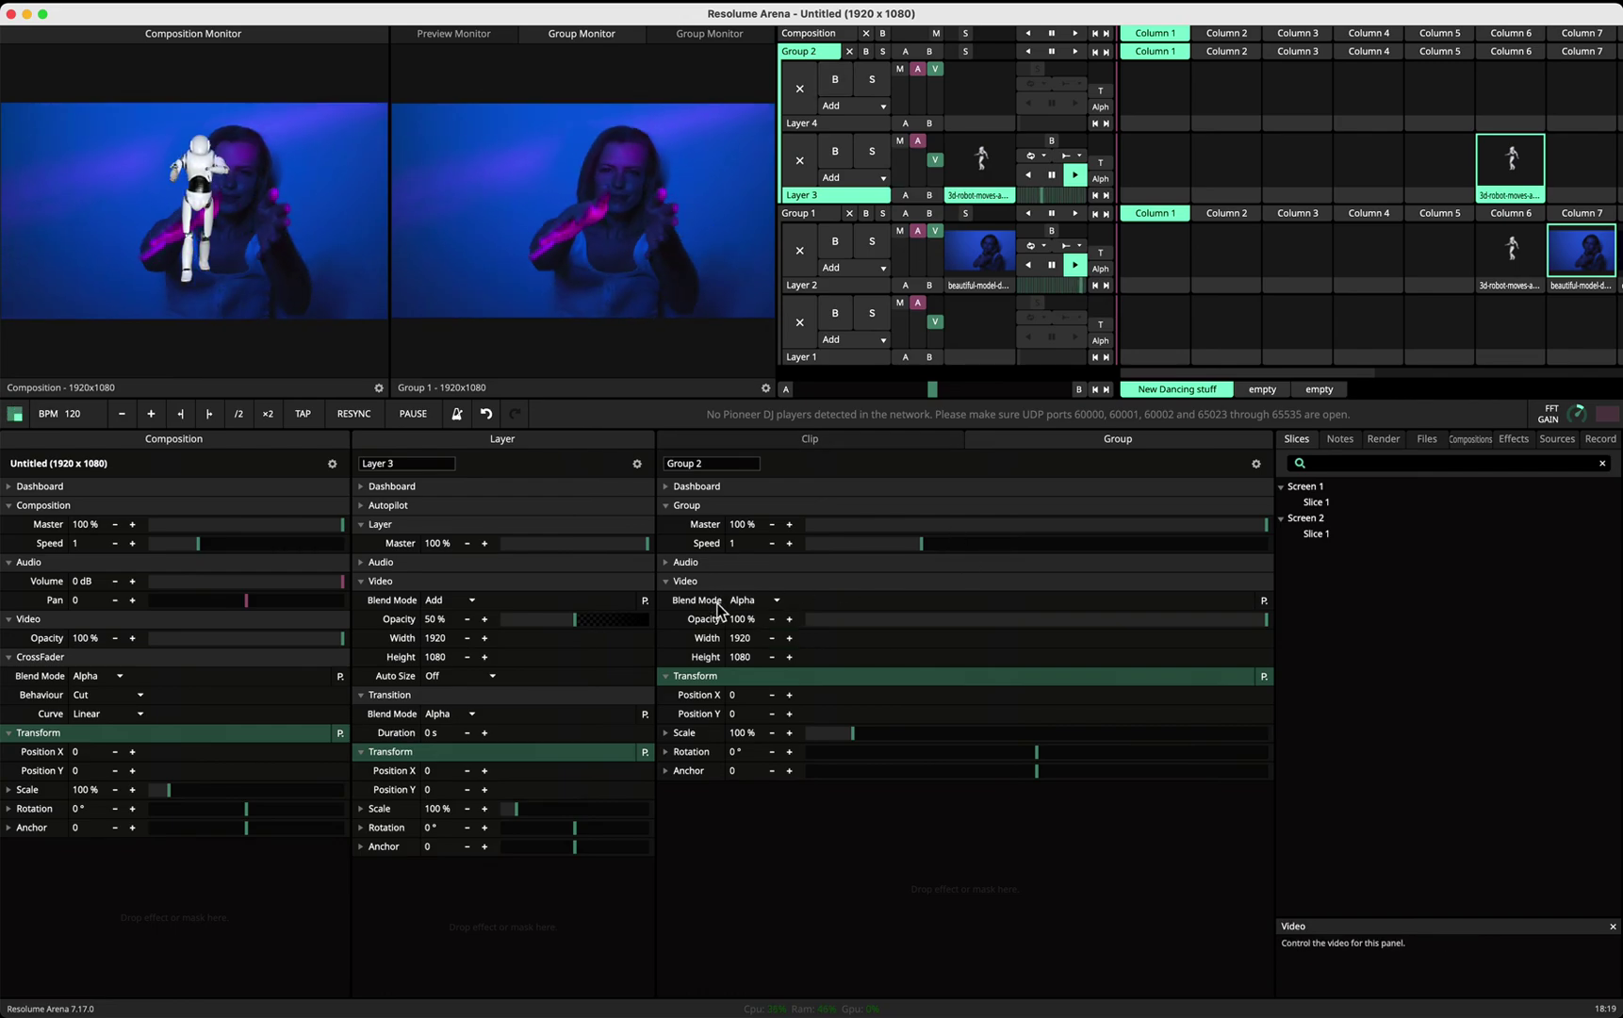
click(759, 603)
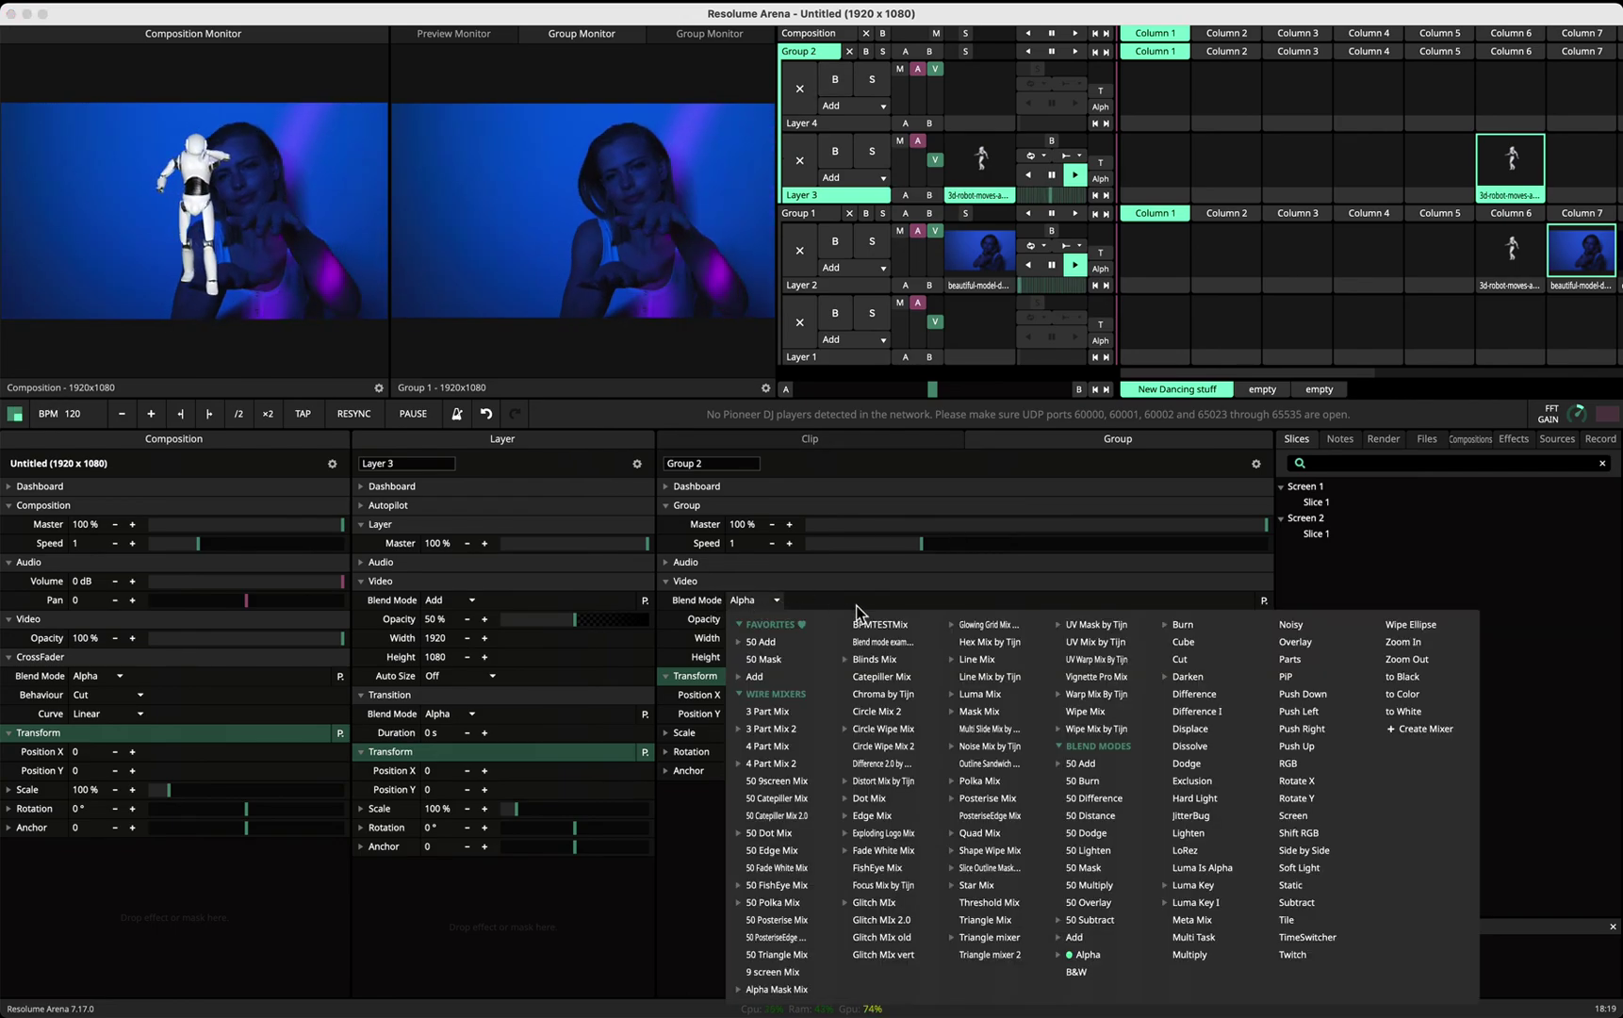
click(1188, 659)
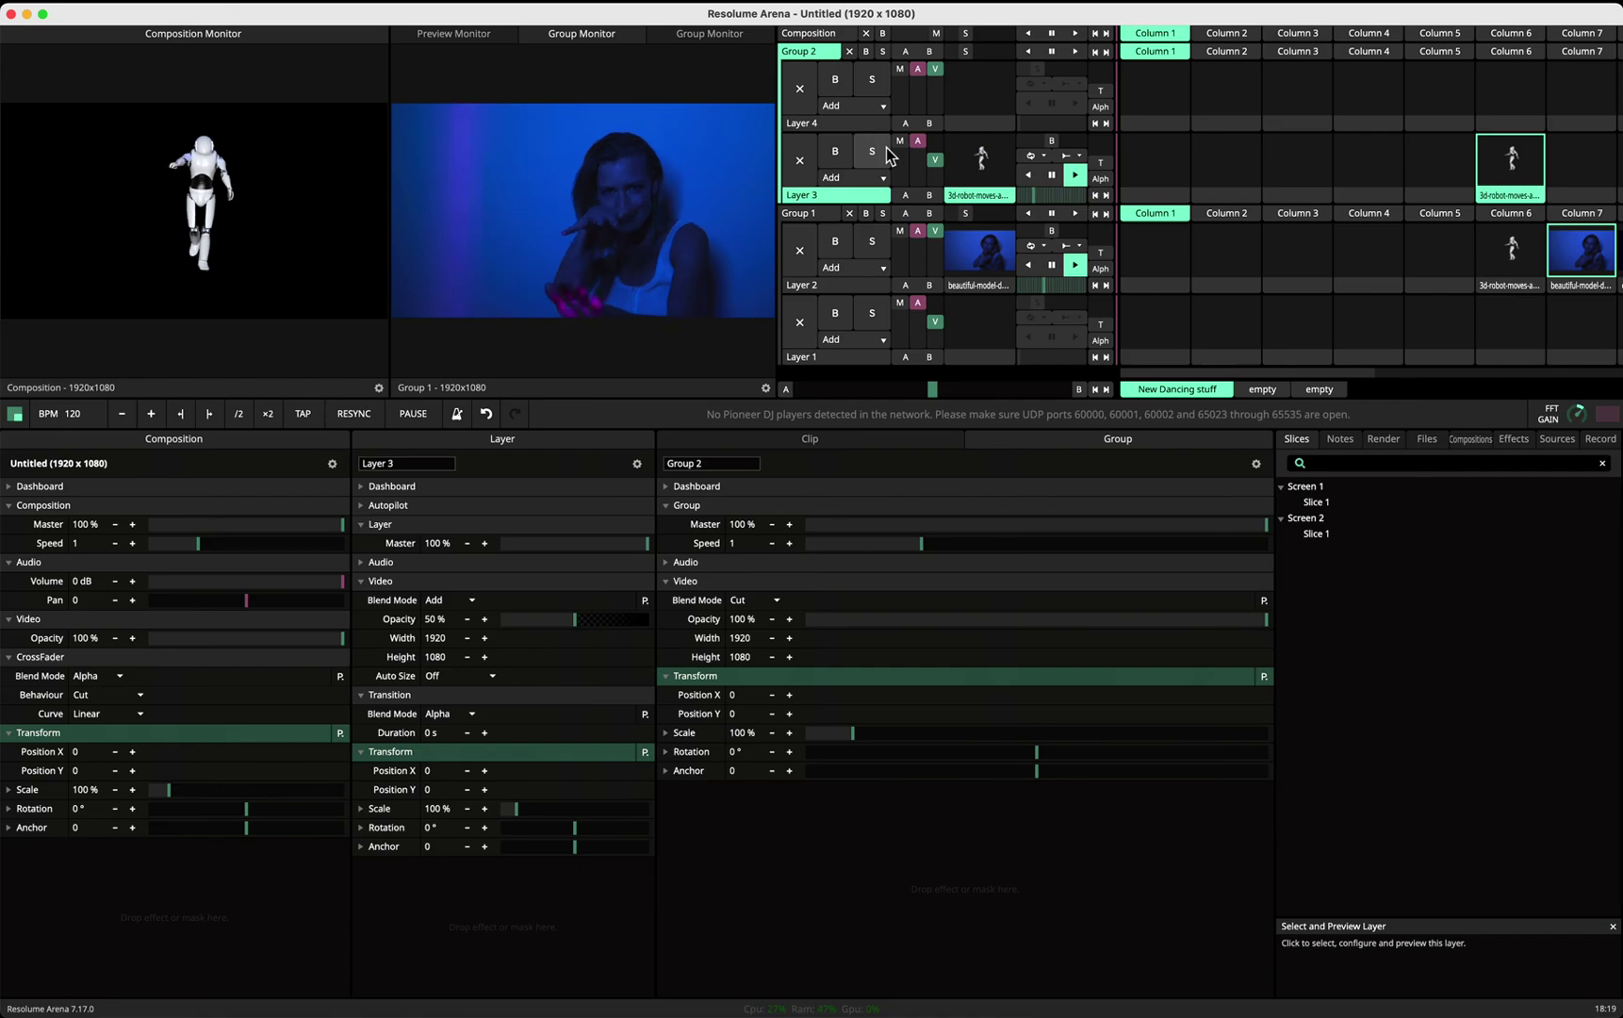
Add Layer 5 at the top, copy the cyber humanoid robots clip into its Column 7, and launch it.
key(super+shift+l)
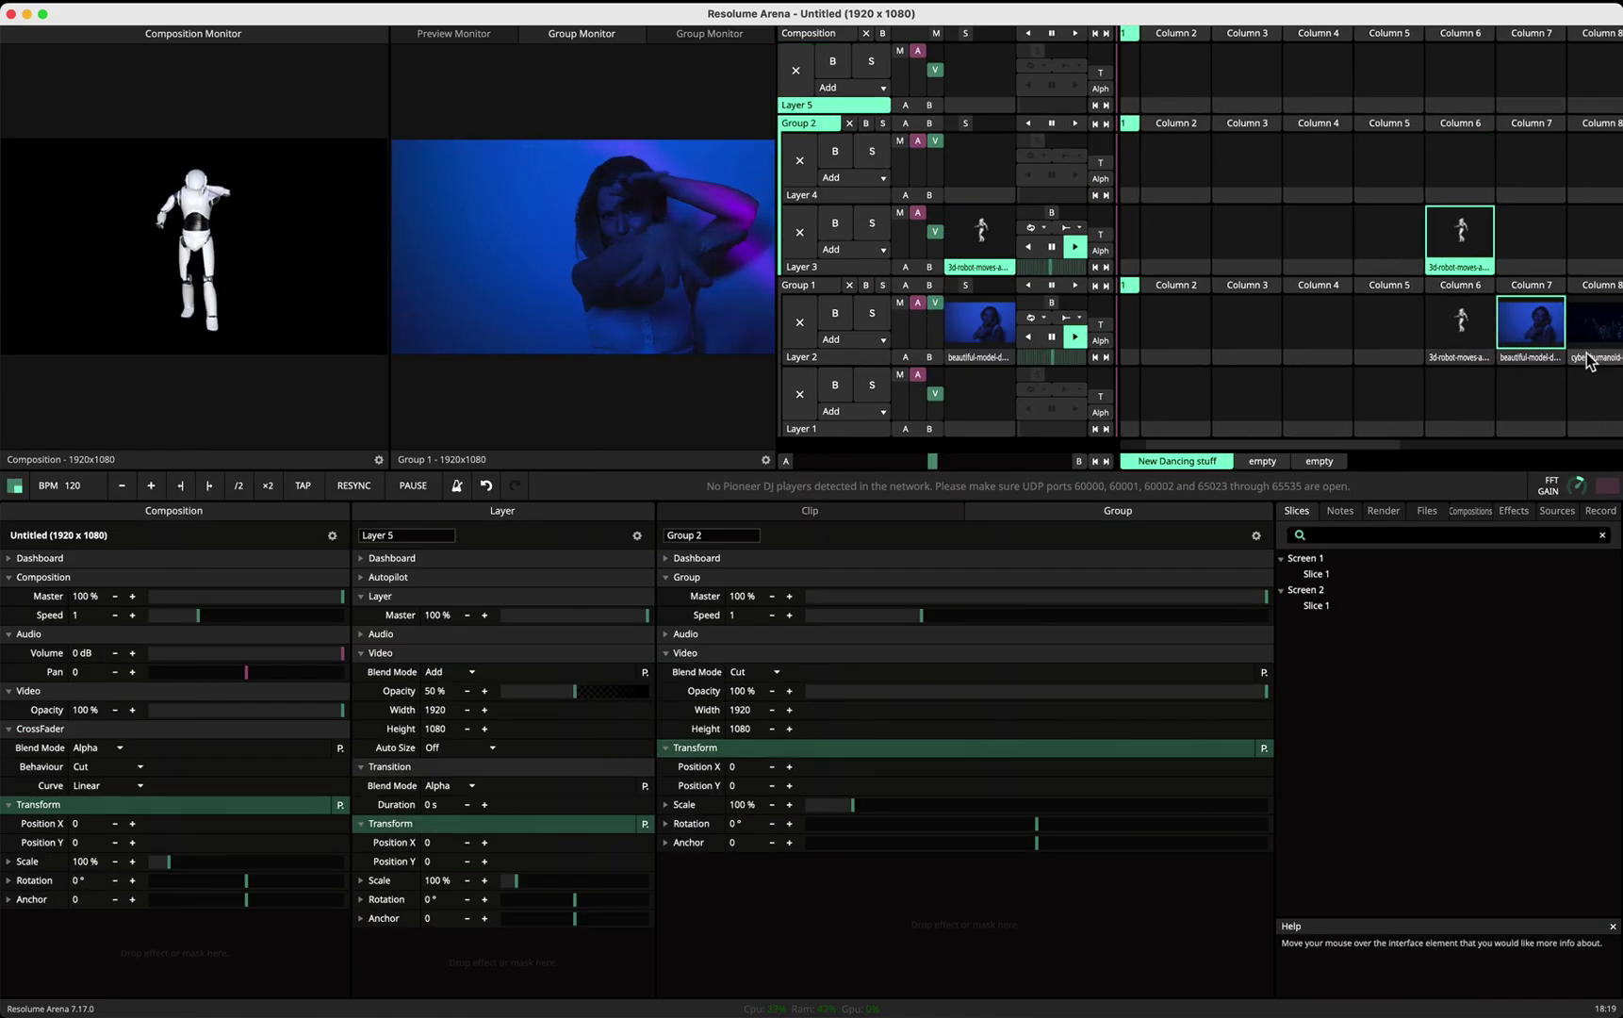
drag(1594, 358, 1510, 98)
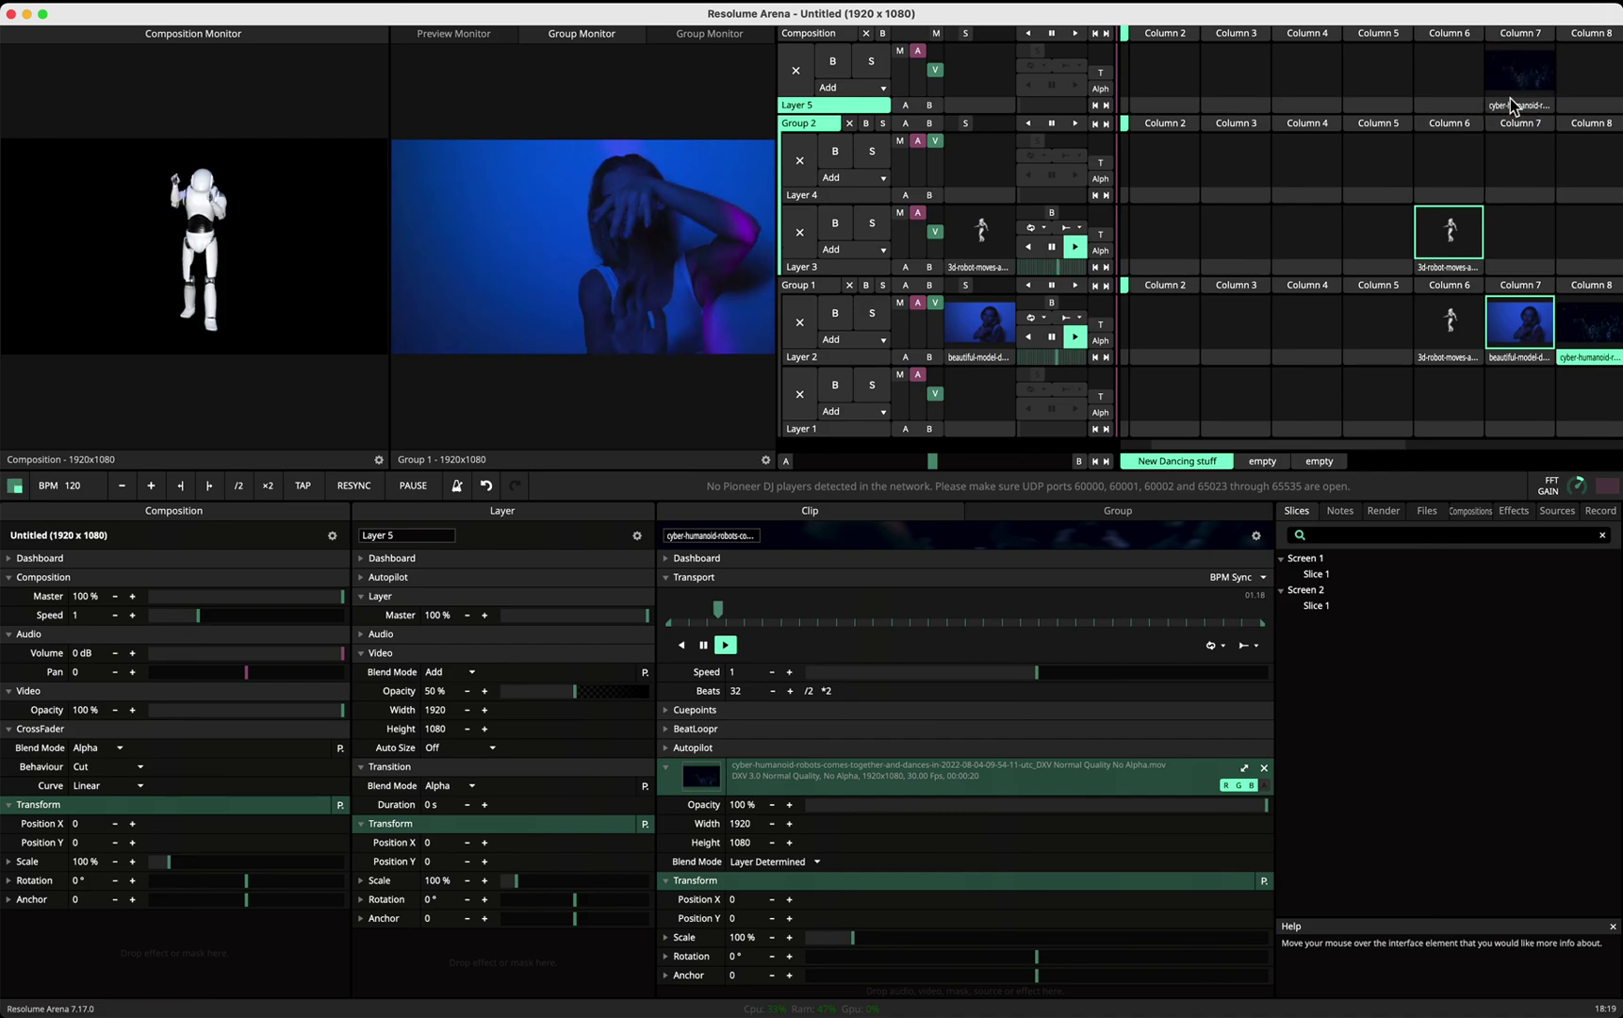
click(1527, 64)
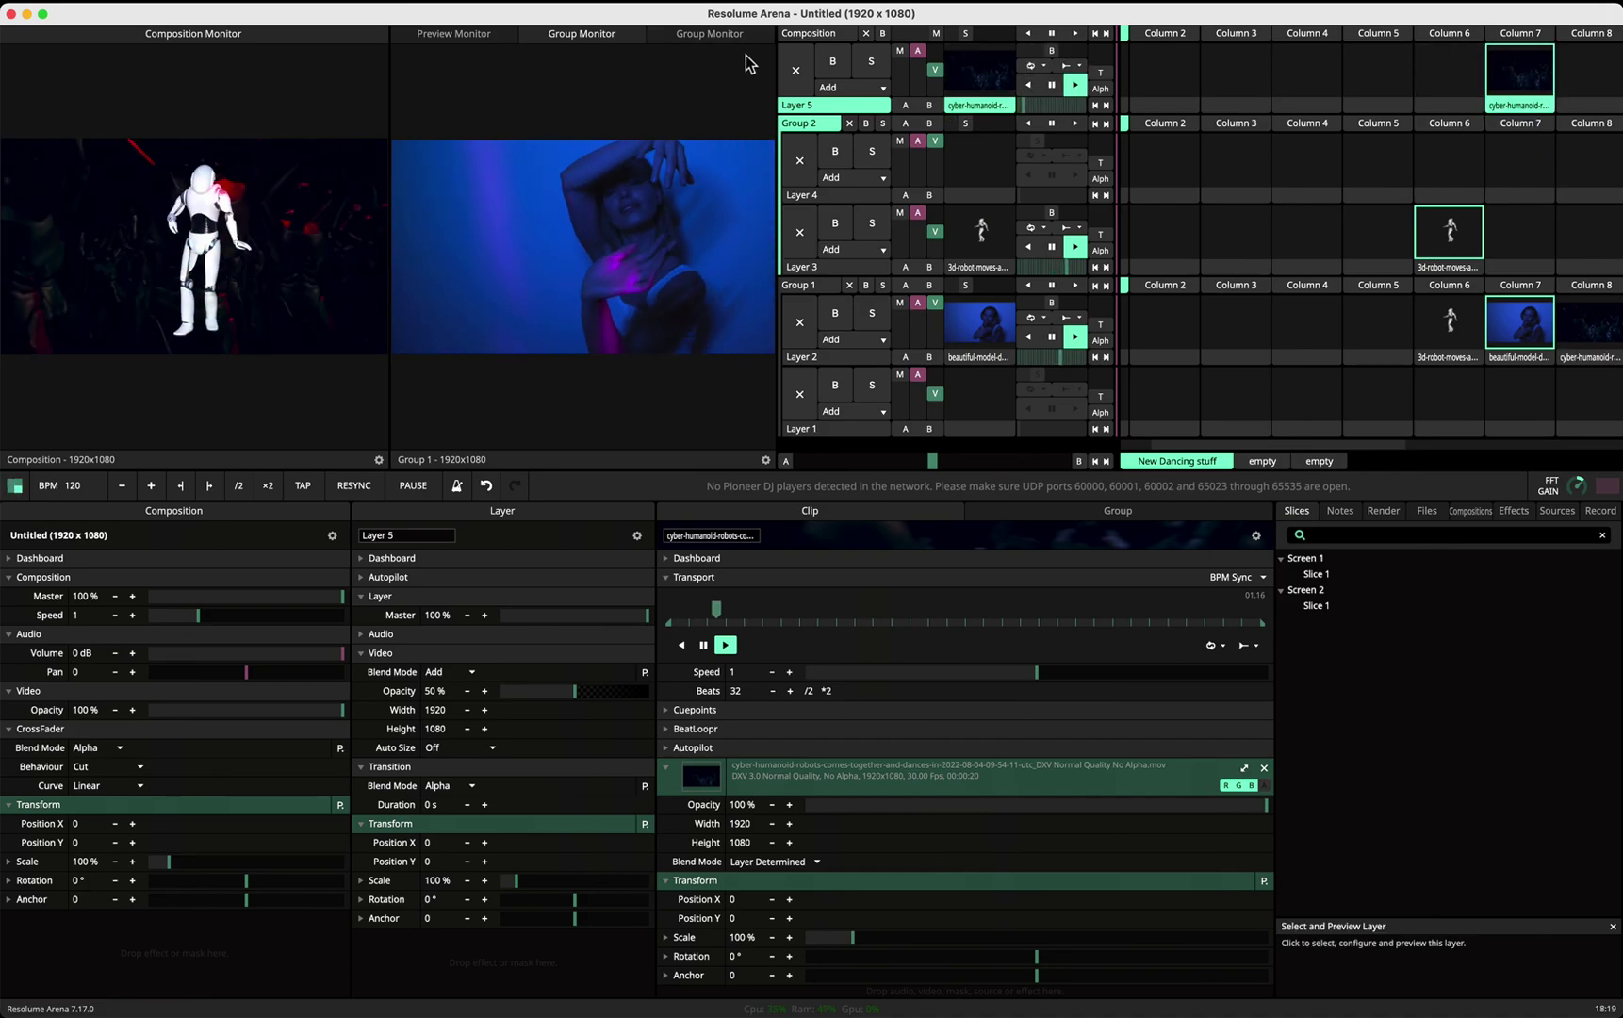